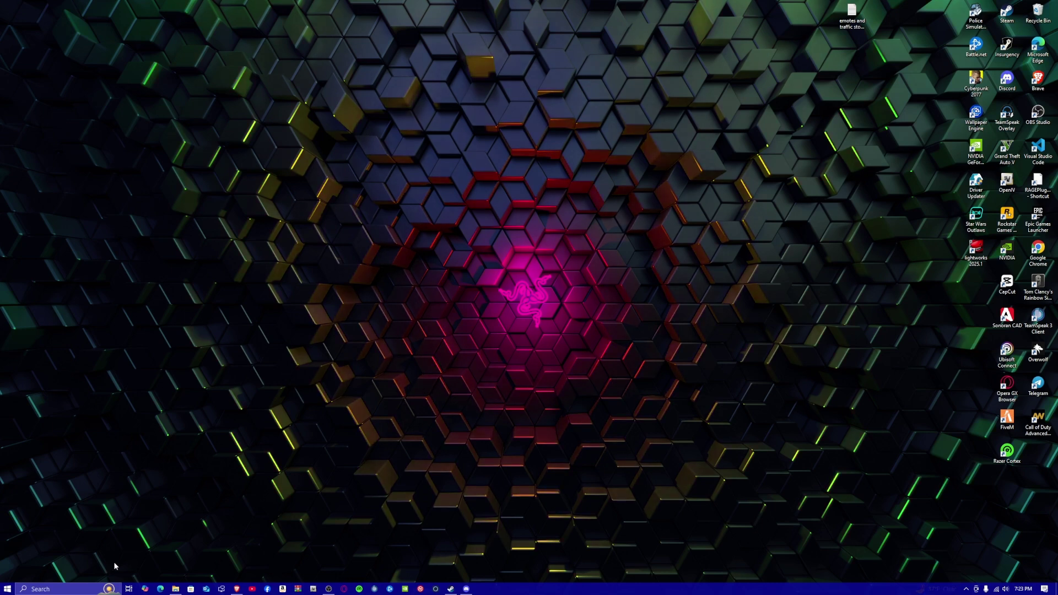
Open the FiveM Application Data folder on the Acer (C:) drive.
{"action": "left_click", "coordinate": [175, 588]}
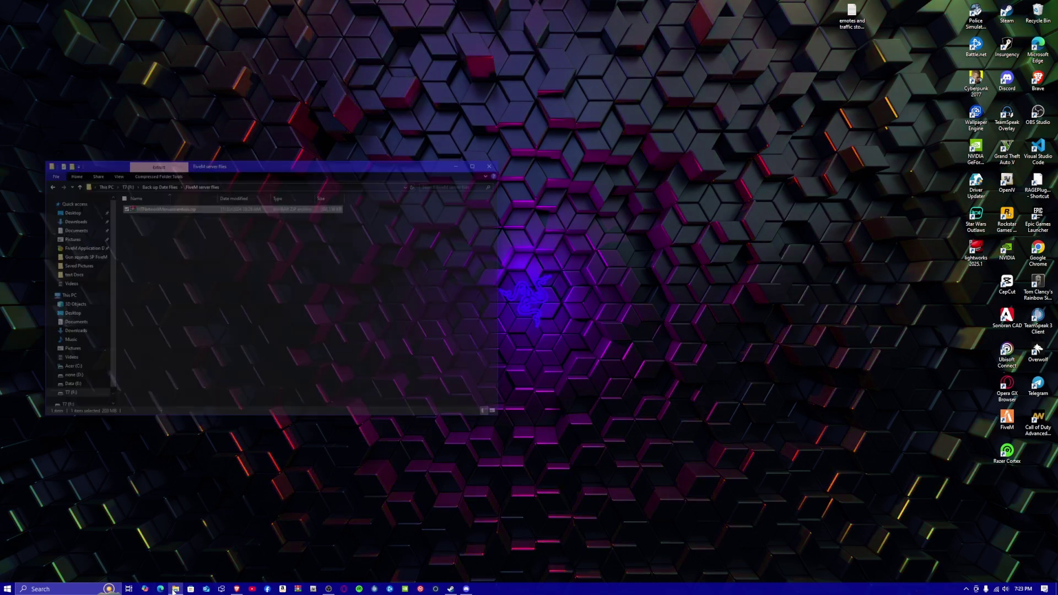
{"action": "left_click", "coordinate": [49, 251]}
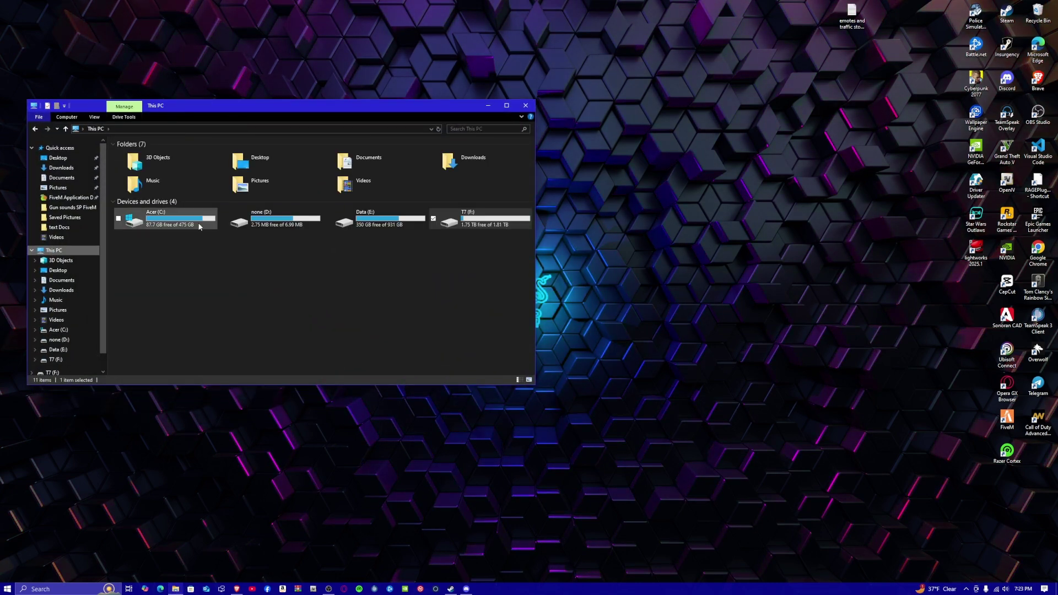
{"action": "double_click", "coordinate": [132, 218]}
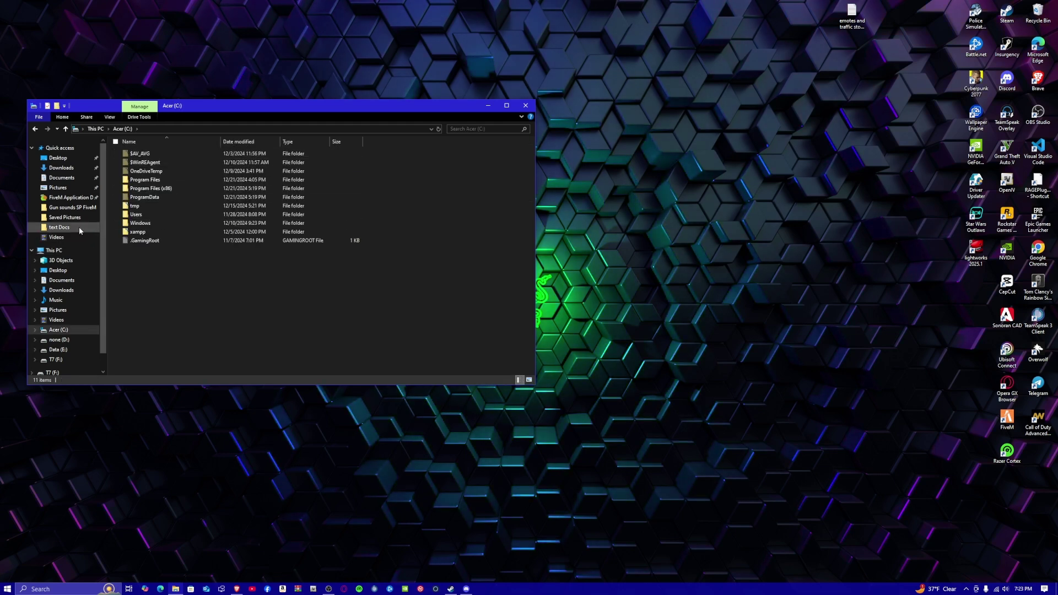
{"action": "left_click", "coordinate": [72, 198]}
Copy the mods and plugins folders onto the desktop.
{"action": "left_click", "coordinate": [188, 205]}
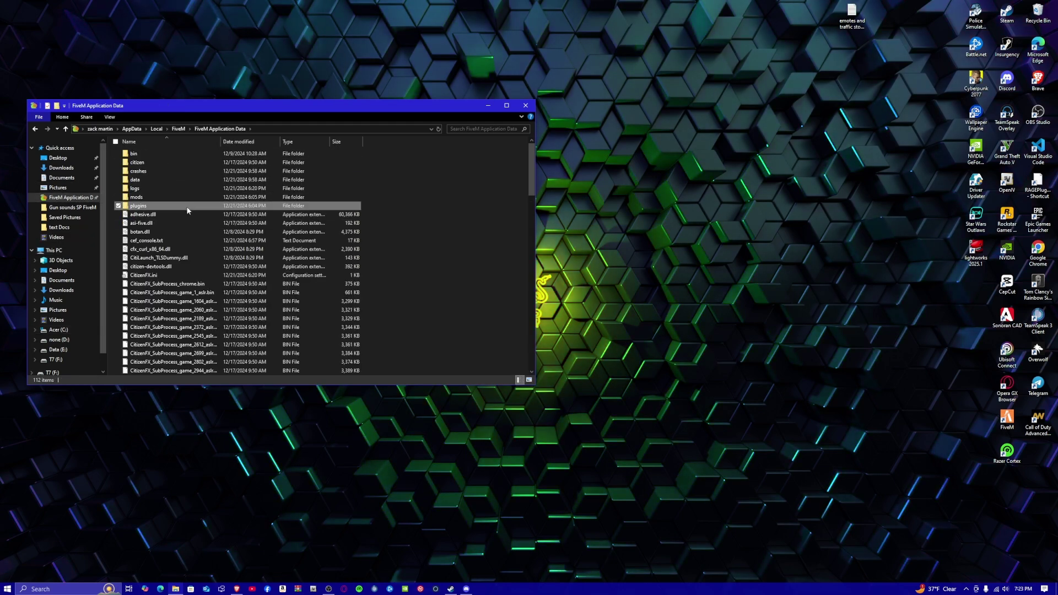
{"action": "left_click", "coordinate": [183, 200], "text": "ctrl"}
{"action": "right_click", "coordinate": [183, 199]}
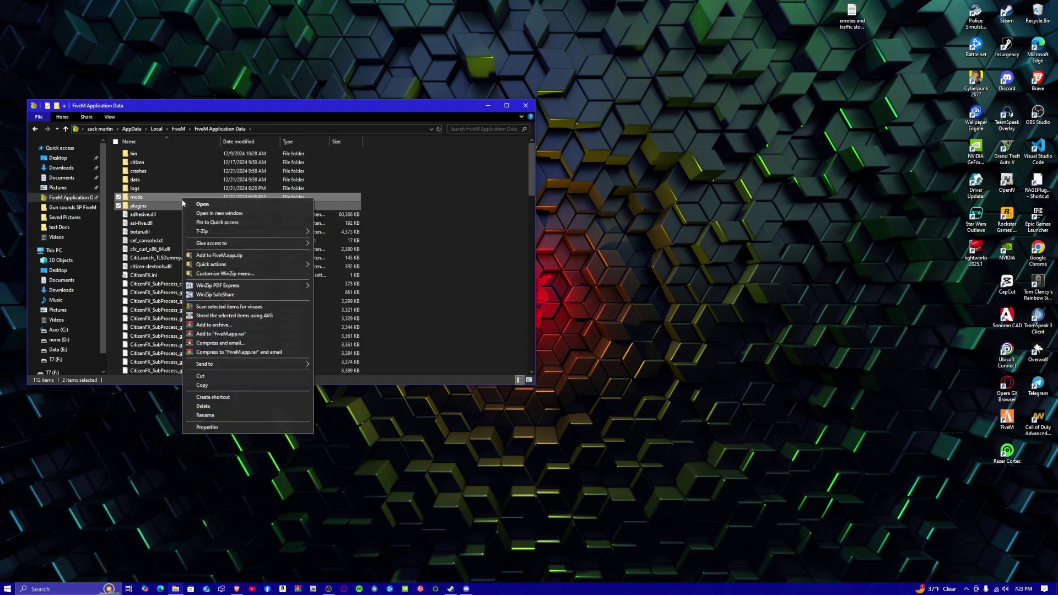
{"action": "left_click", "coordinate": [202, 385]}
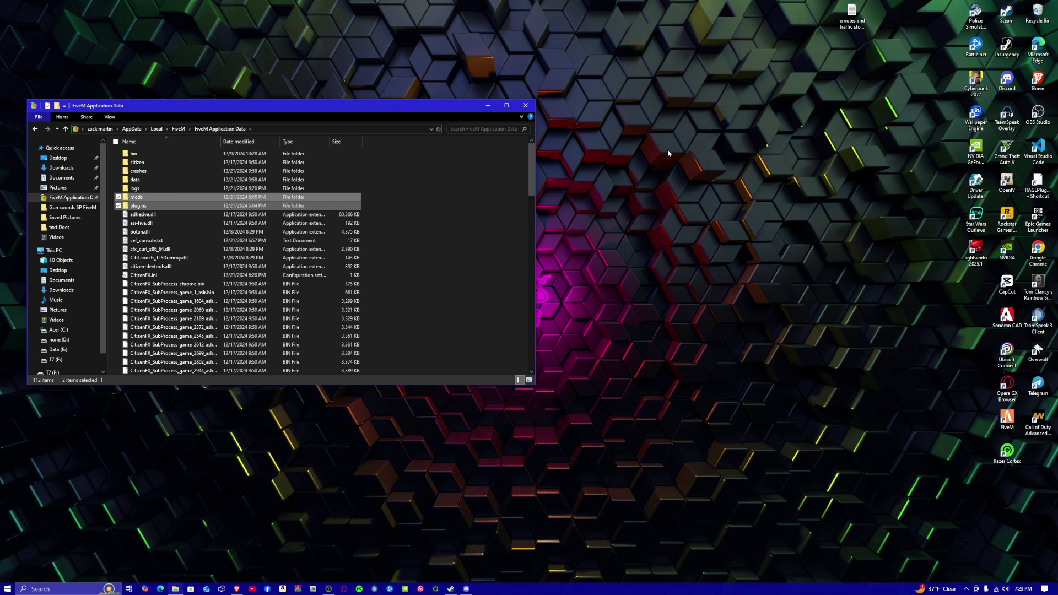
{"action": "right_click", "coordinate": [687, 72]}
{"action": "left_click", "coordinate": [734, 113]}
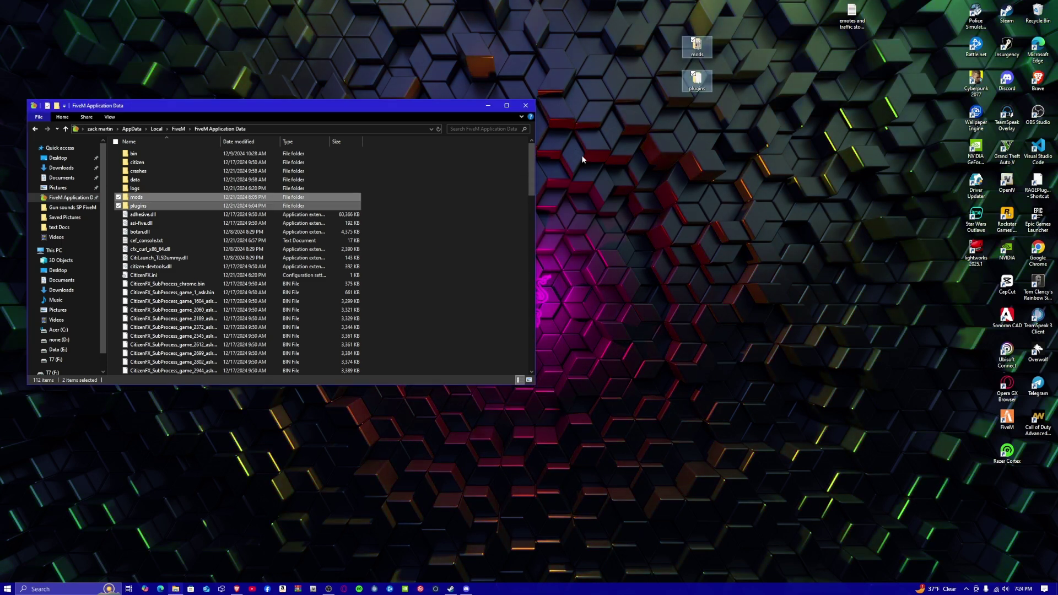
Move the desktop copies higher, then copy the data folder onto the desktop.
{"action": "left_click", "coordinate": [697, 79]}
{"action": "left_click_drag", "start_coordinate": [697, 79], "coordinate": [727, 48]}
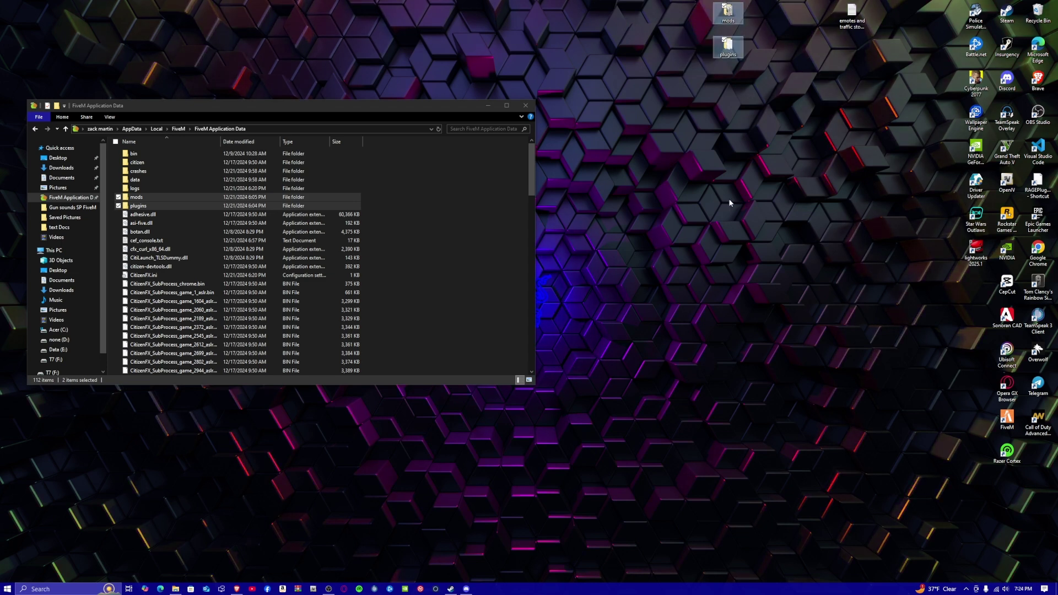
{"action": "right_click", "coordinate": [175, 179]}
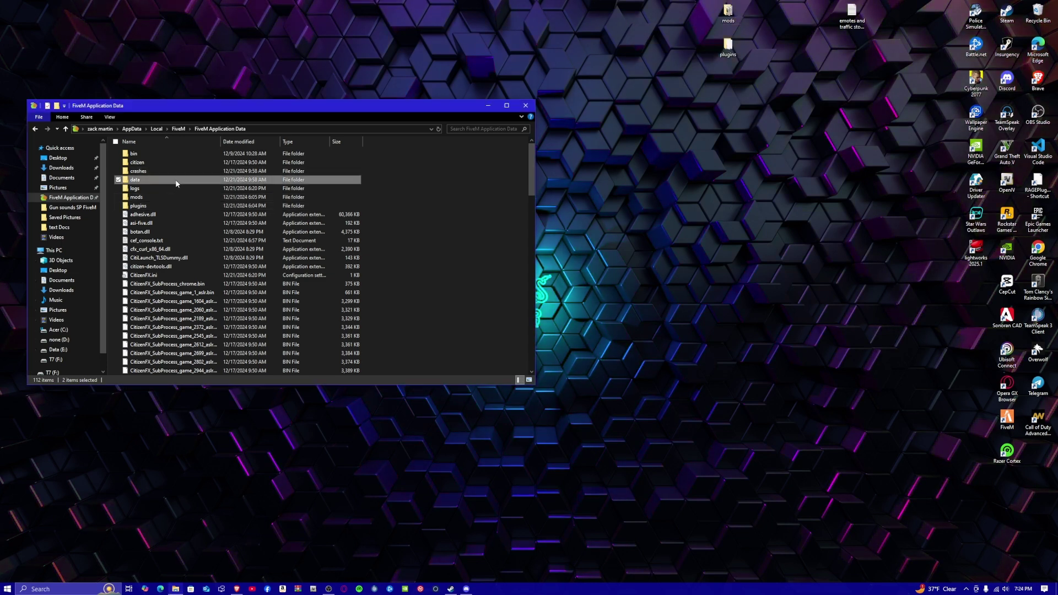
{"action": "left_click", "coordinate": [244, 407]}
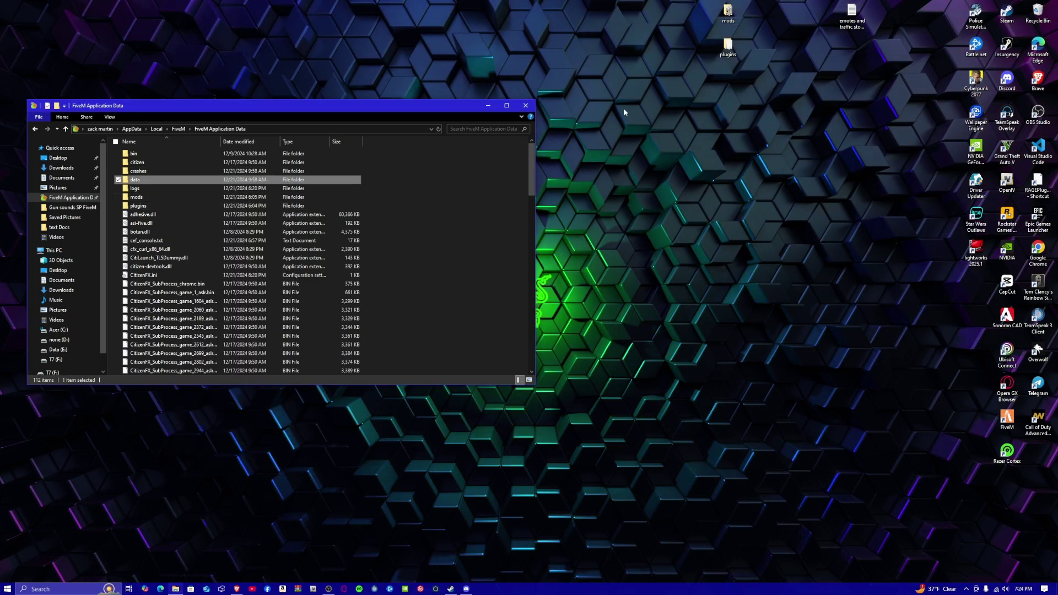
{"action": "right_click", "coordinate": [623, 108]}
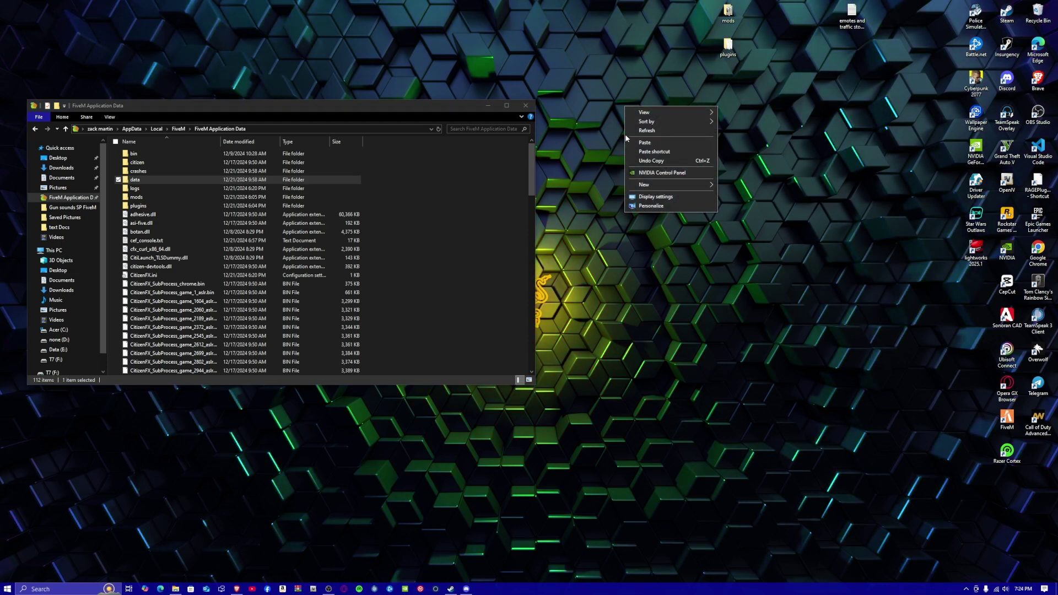
{"action": "left_click", "coordinate": [675, 131]}
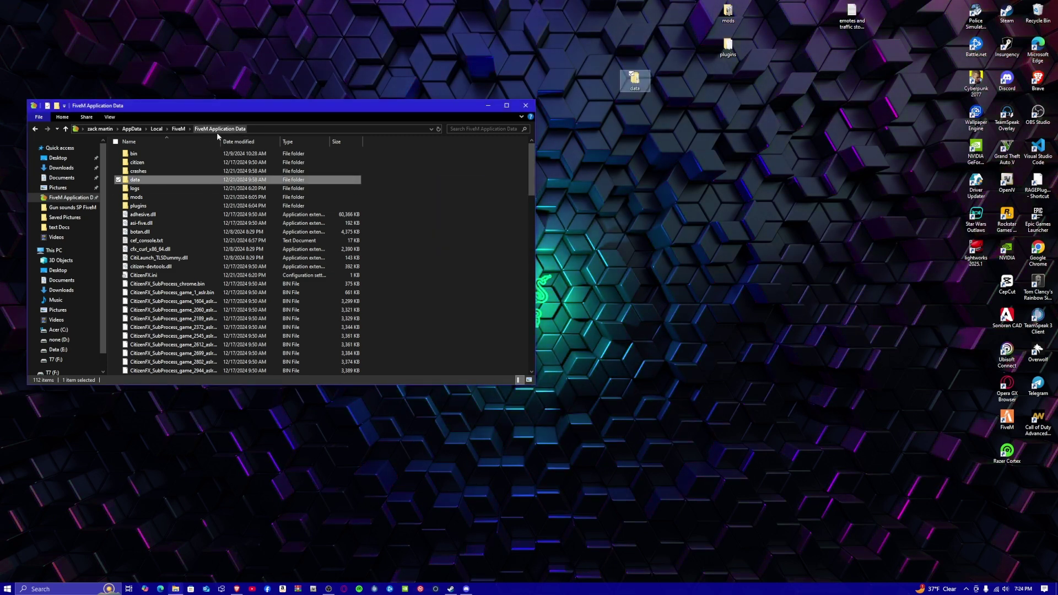
Delete the old FiveM folder from AppData Local.
{"action": "left_click", "coordinate": [157, 129]}
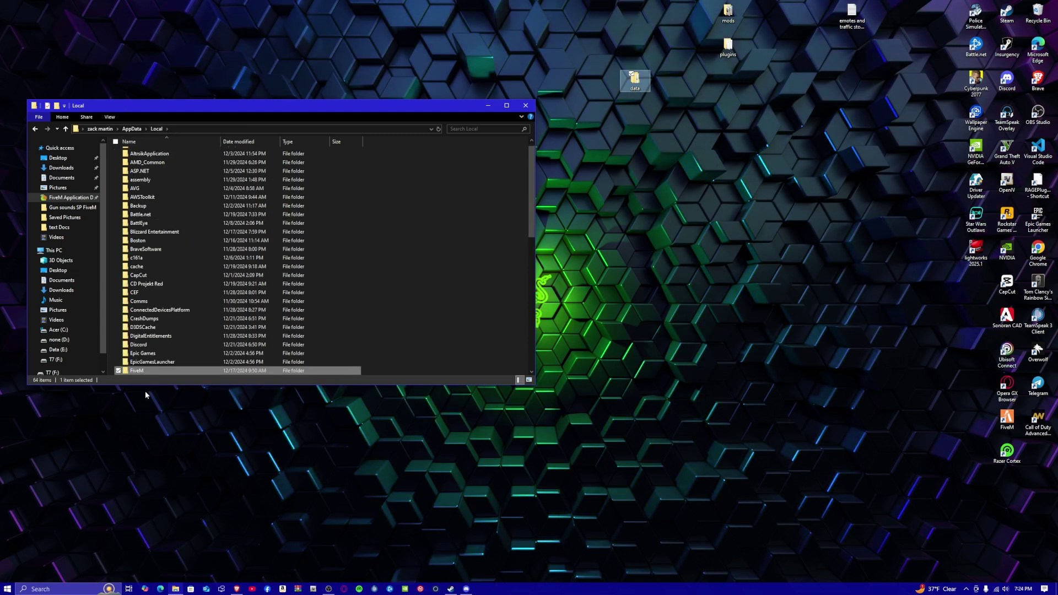
{"action": "right_click", "coordinate": [148, 369]}
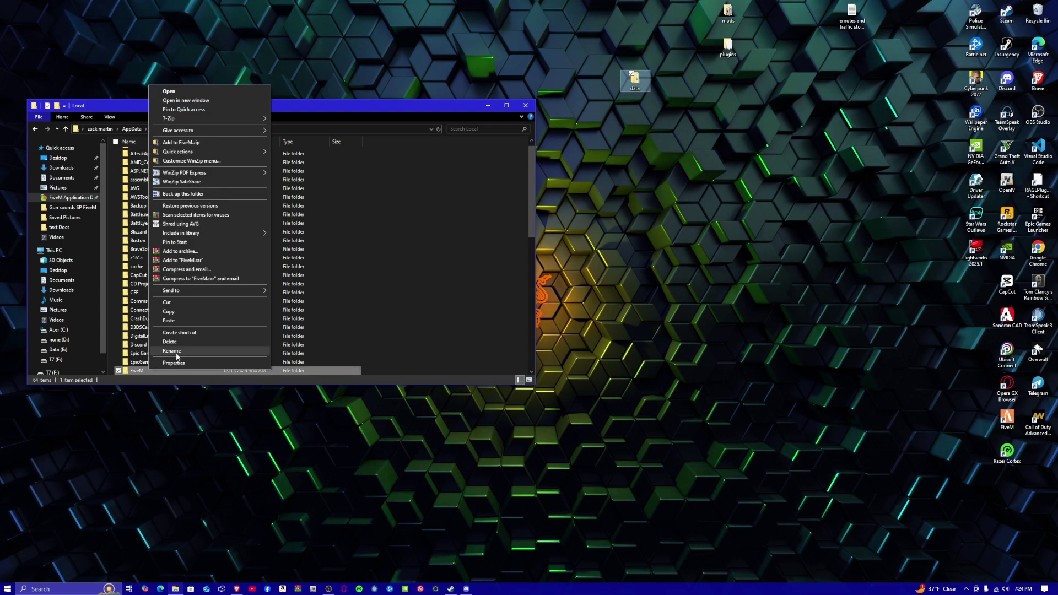
{"action": "left_click", "coordinate": [193, 336]}
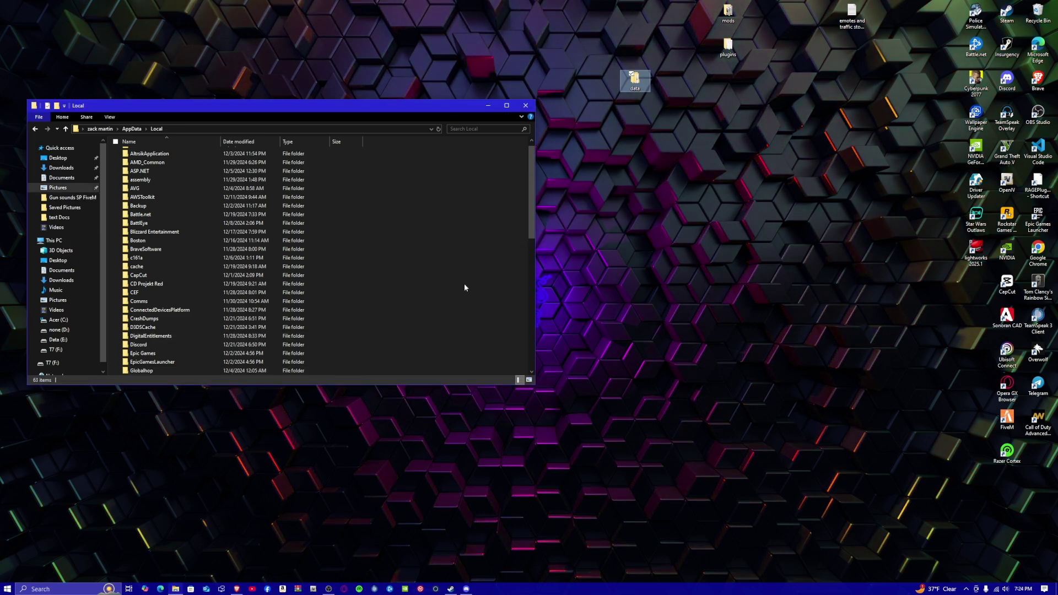
Create a new folder named FiveM on the T7 (F:) drive and close Explorer.
{"action": "left_click", "coordinate": [54, 240]}
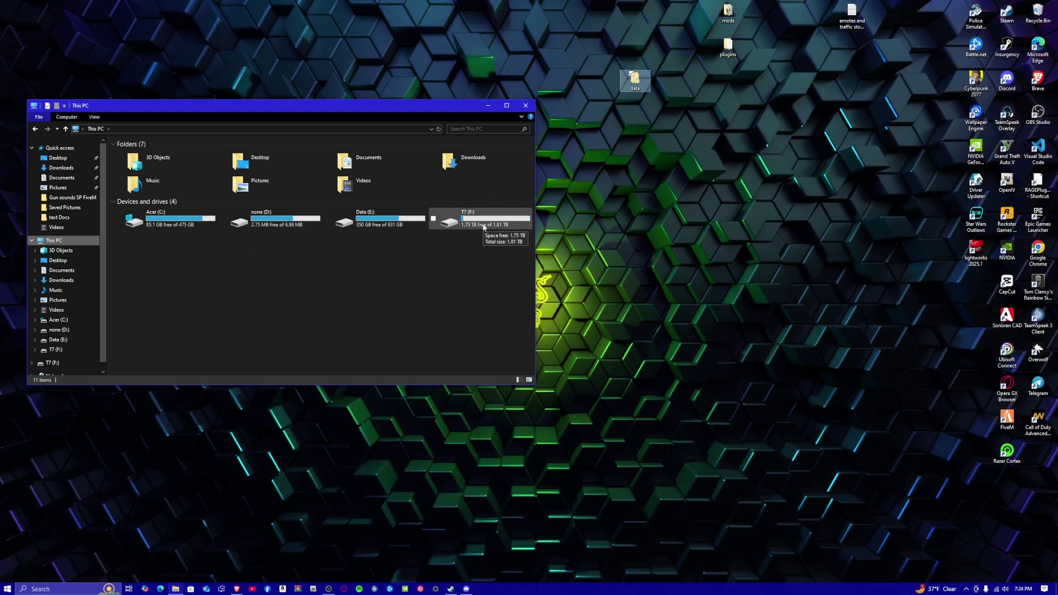
{"action": "mouse_move", "coordinate": [479, 220]}
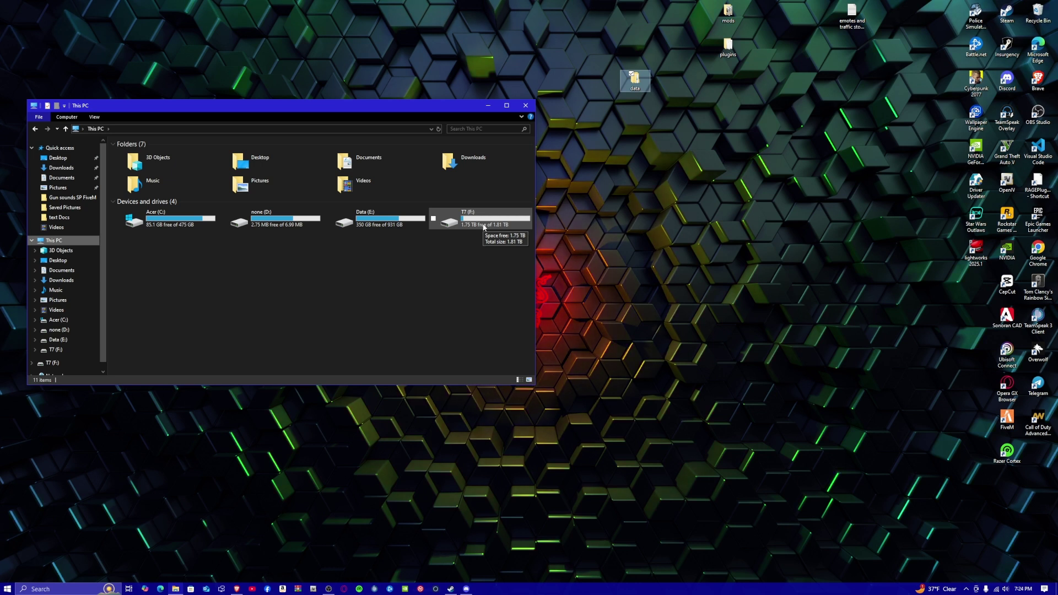
{"action": "double_click", "coordinate": [483, 221]}
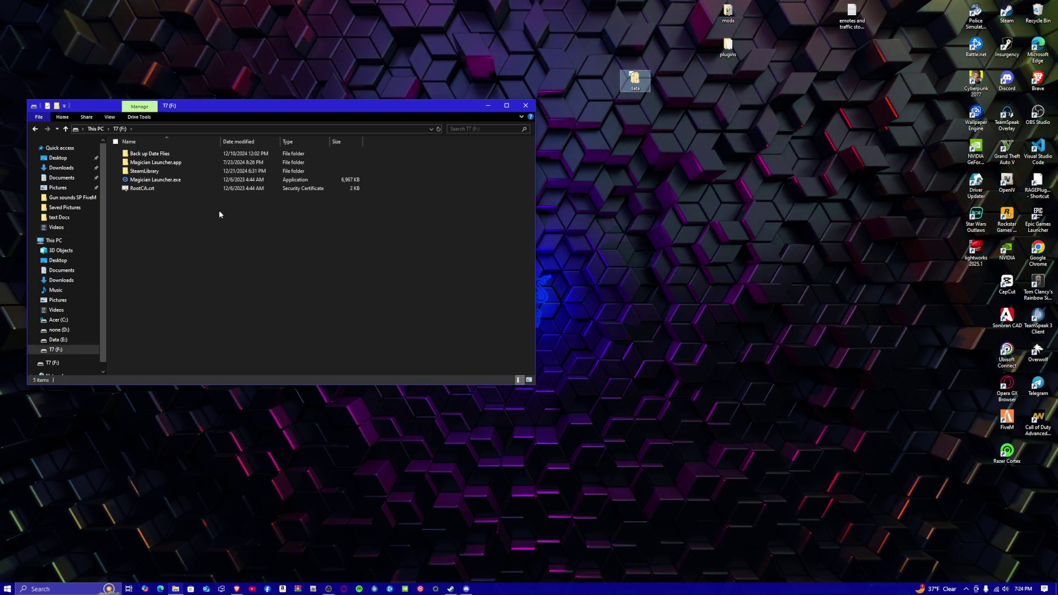
{"action": "right_click", "coordinate": [172, 239]}
{"action": "mouse_move", "coordinate": [192, 327]}
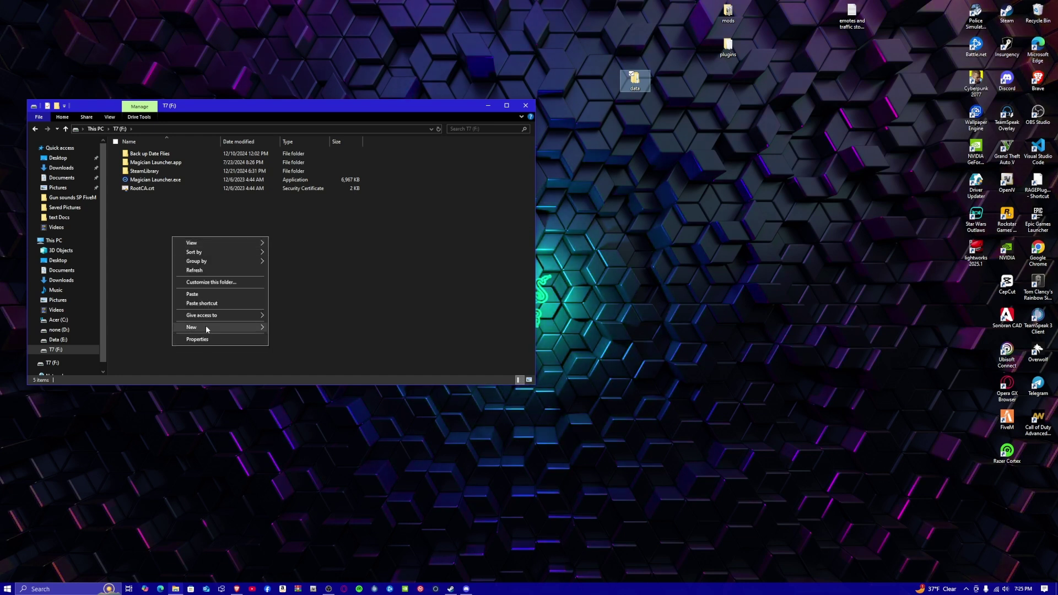
{"action": "left_click", "coordinate": [299, 329]}
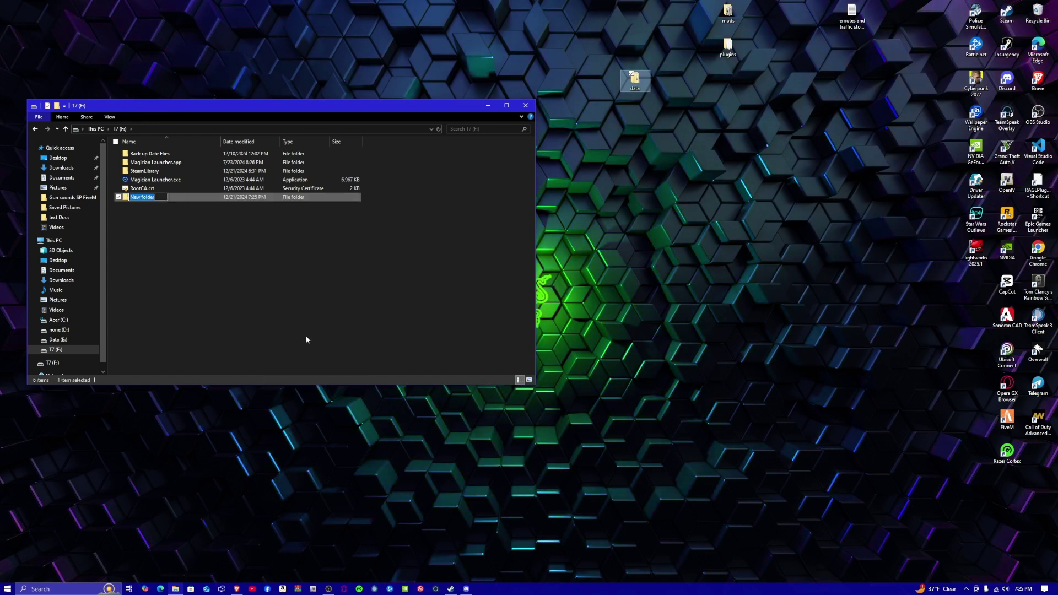
{"action": "type", "text": "Five"}
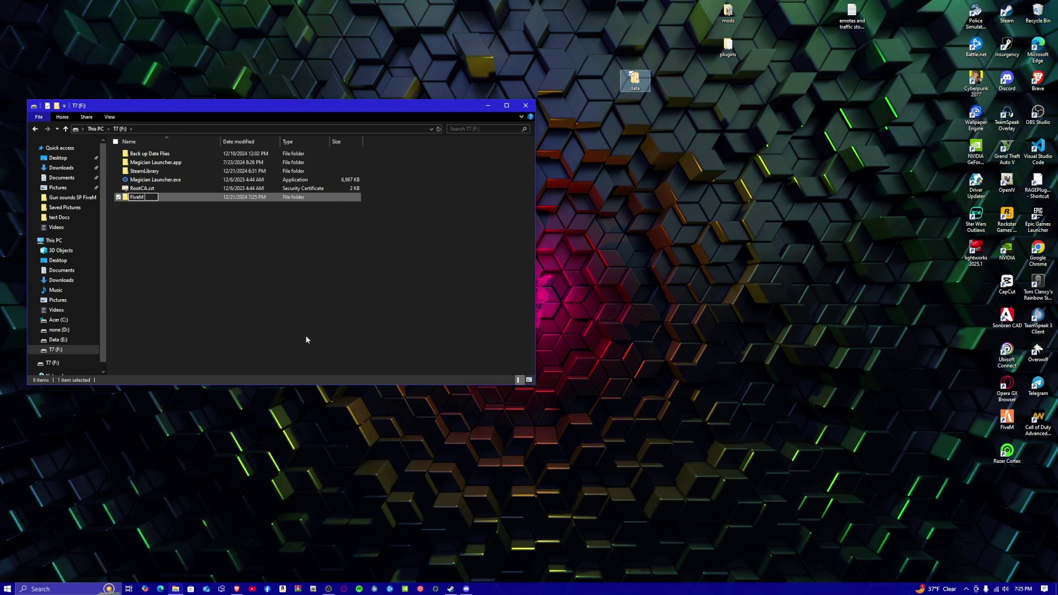
{"action": "type", "text": "M"}
{"action": "key", "text": "Return"}
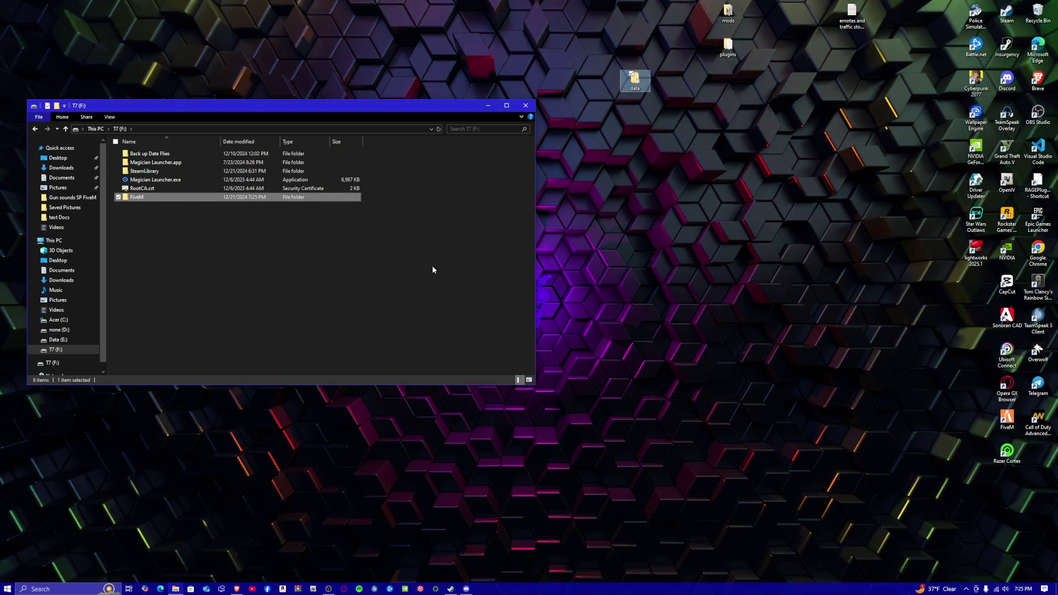
{"action": "left_click", "coordinate": [525, 104]}
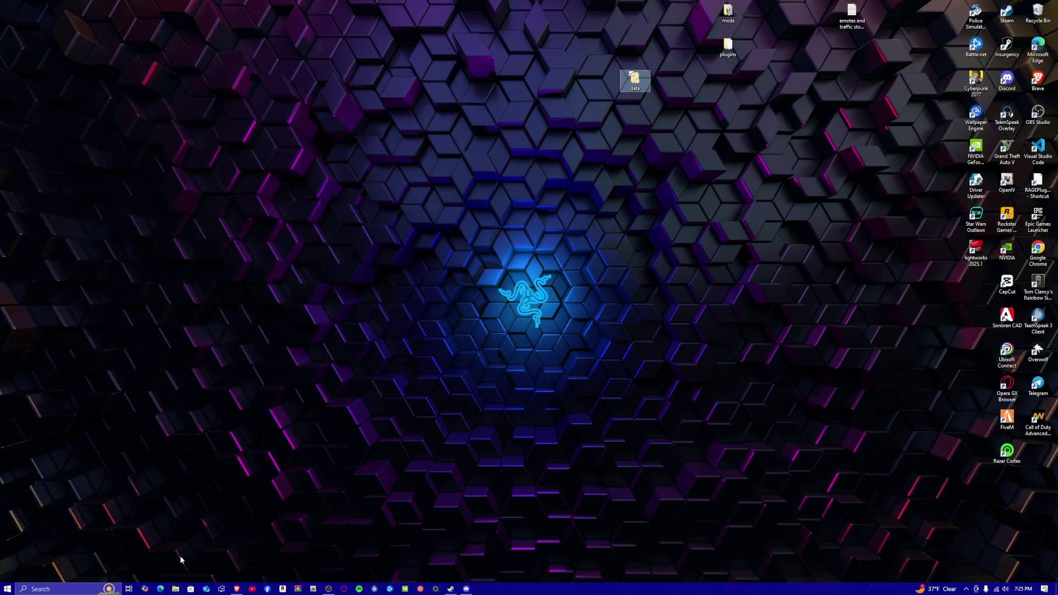
Search for FiveM, open the official site and start the client download, accepting the terms.
{"action": "left_click", "coordinate": [160, 589]}
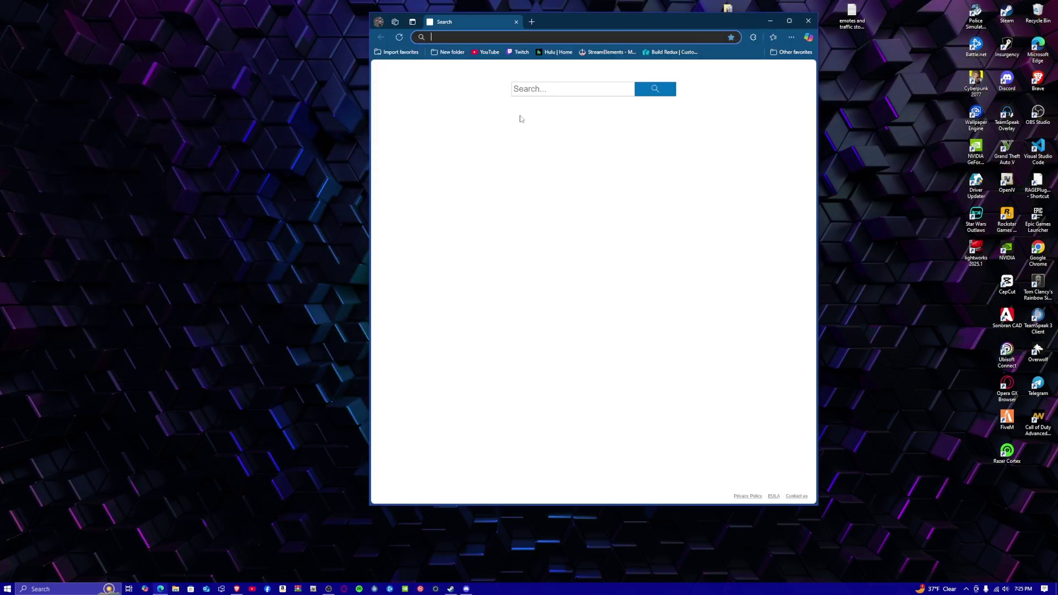
{"action": "type", "text": "fiv"}
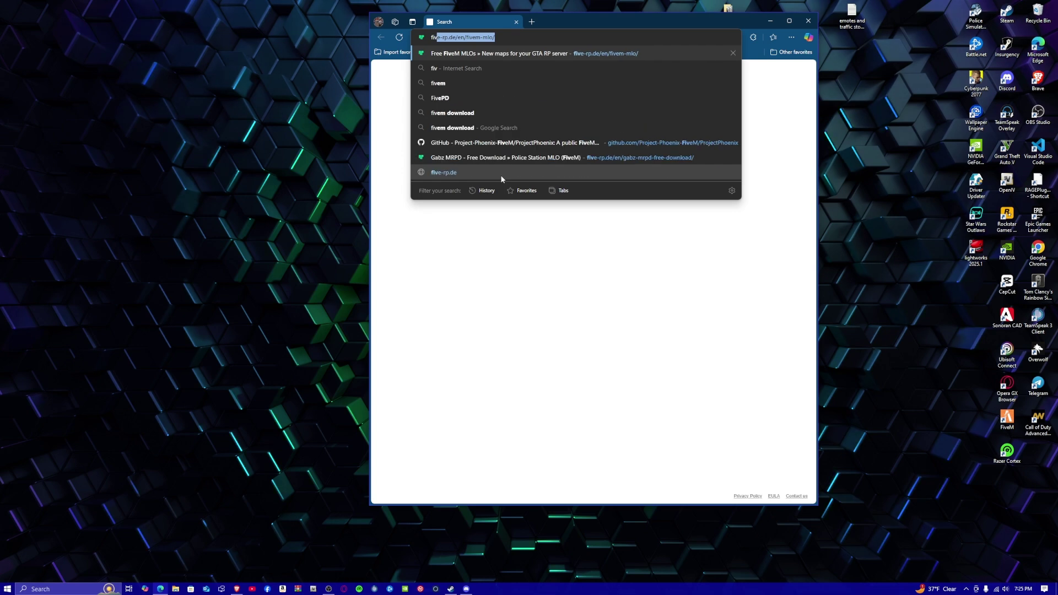
{"action": "type", "text": "em"}
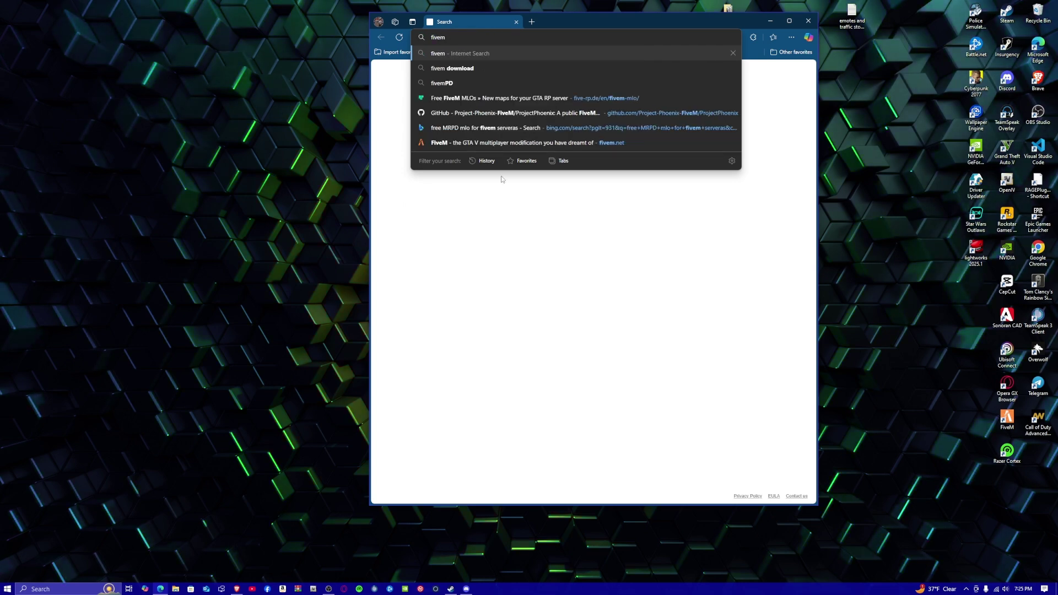
{"action": "key", "text": "Return"}
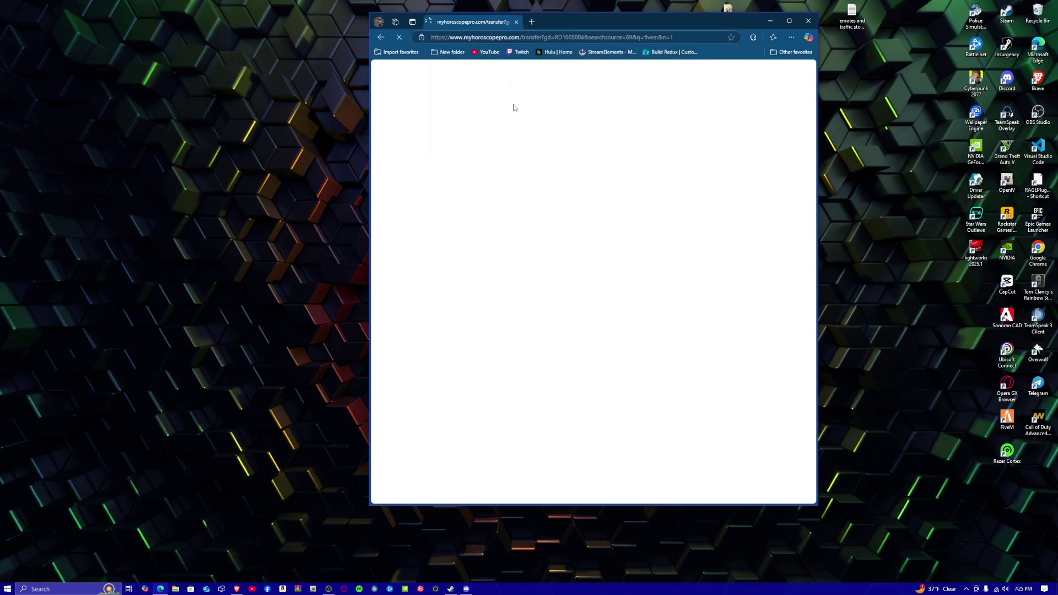
{"action": "left_click", "coordinate": [488, 149]}
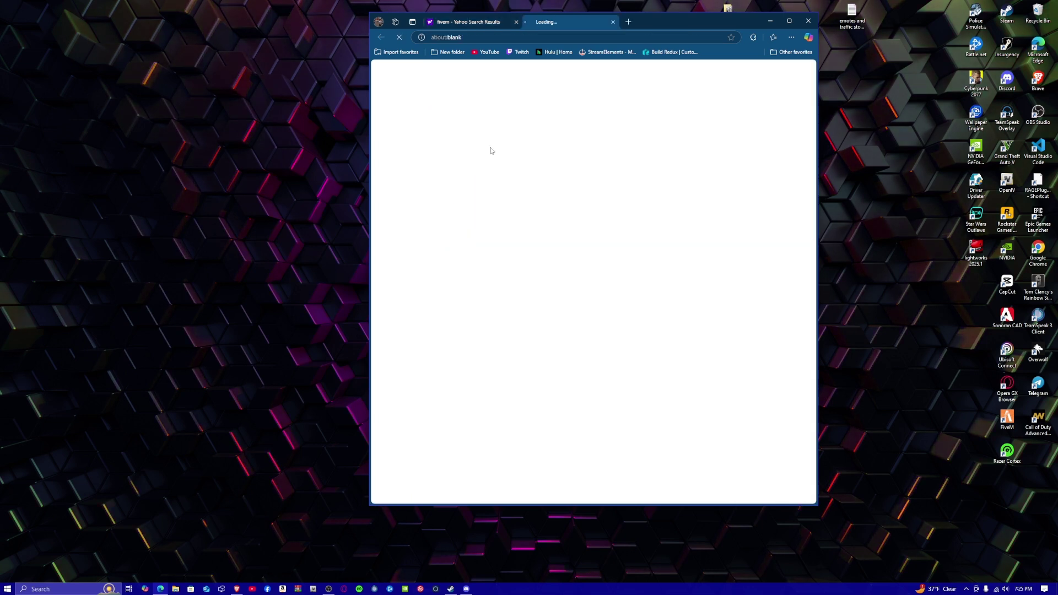
{"action": "left_click", "coordinate": [516, 22]}
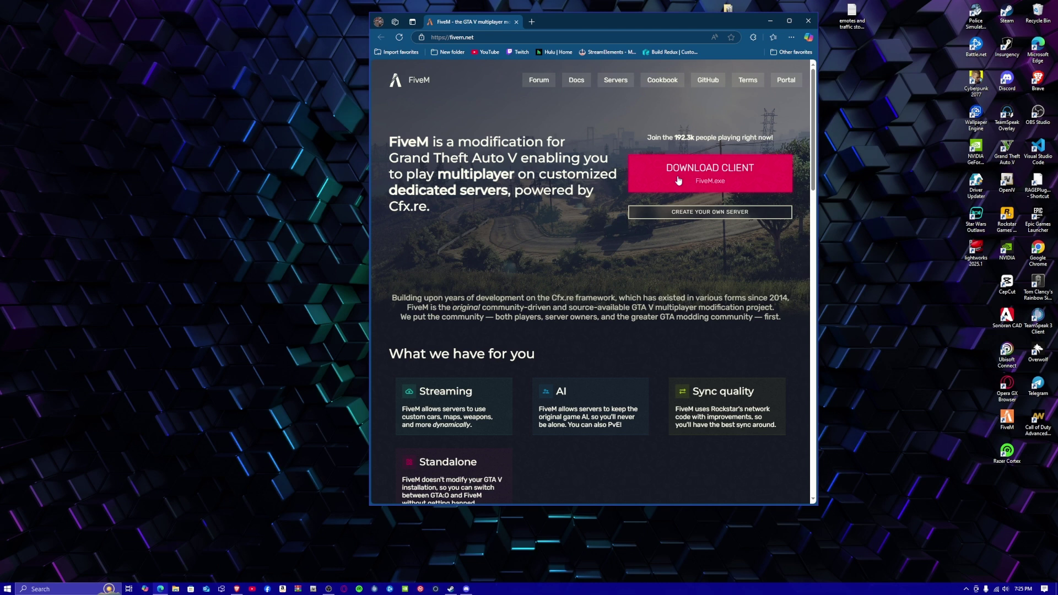
{"action": "left_click", "coordinate": [676, 180]}
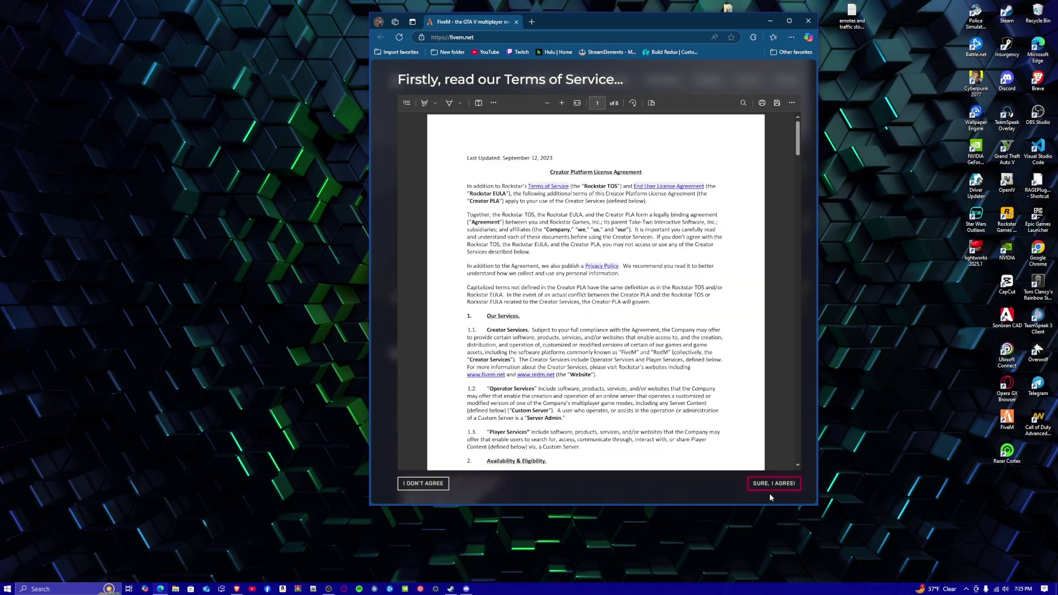
{"action": "left_click", "coordinate": [774, 486]}
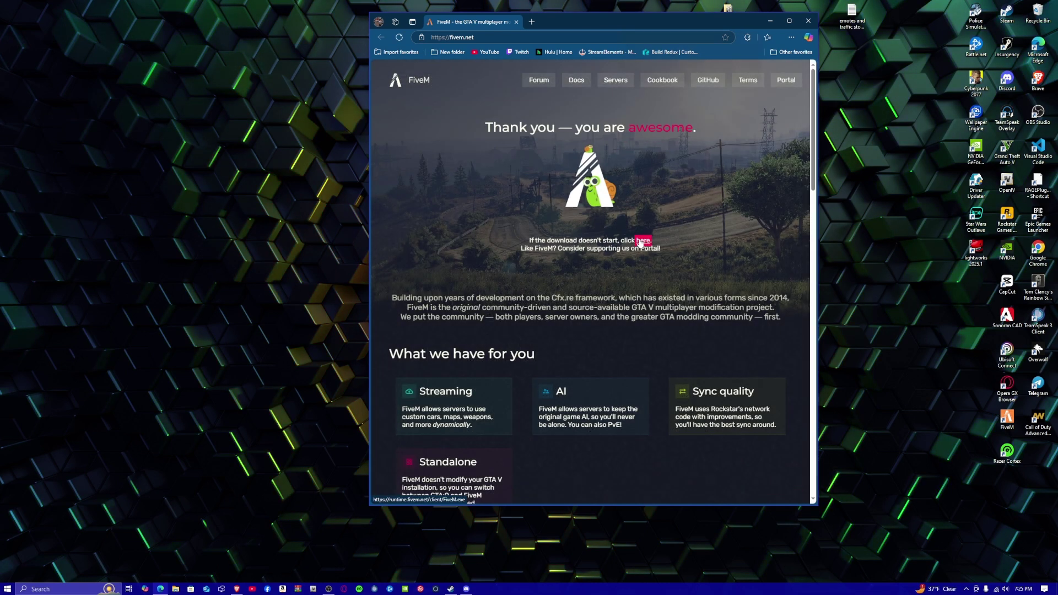
Save the installer as FiveM (1).exe into the FiveM folder on T7 (F:).
{"action": "right_click", "coordinate": [640, 241]}
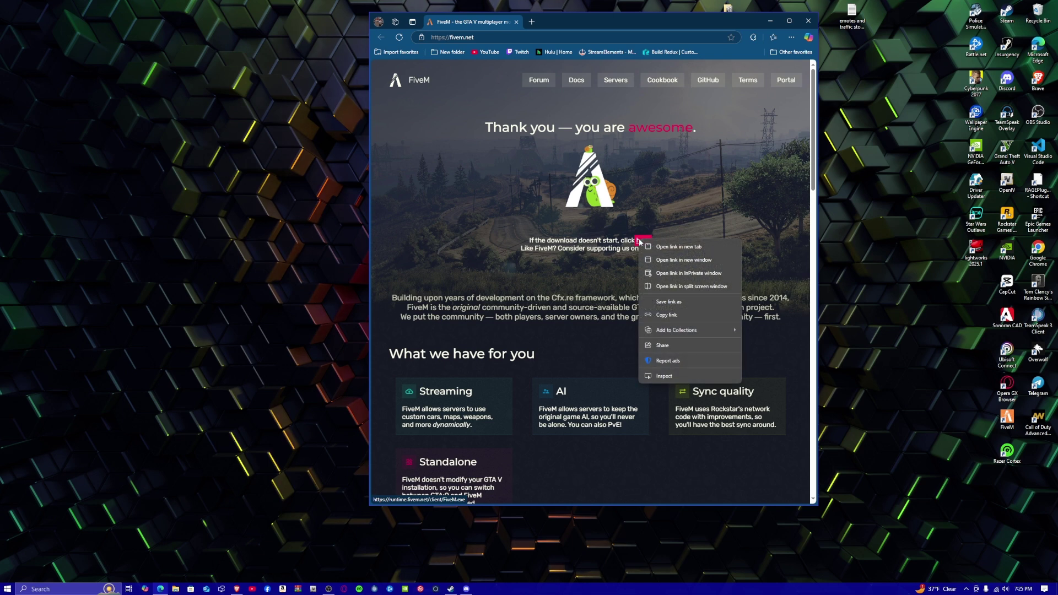
{"action": "left_click", "coordinate": [668, 301]}
{"action": "left_click", "coordinate": [400, 140]}
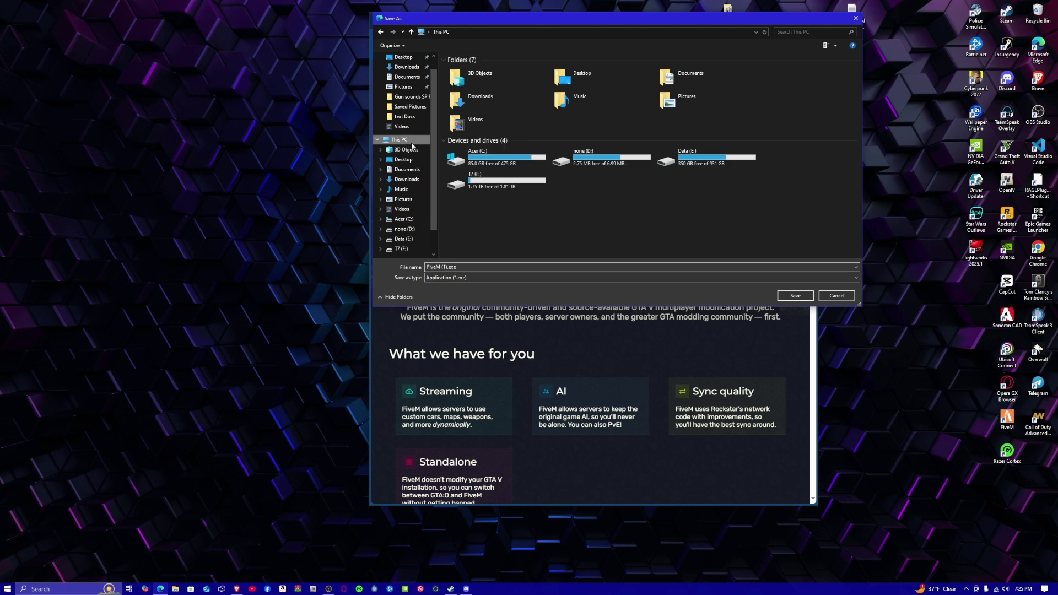
{"action": "double_click", "coordinate": [509, 187]}
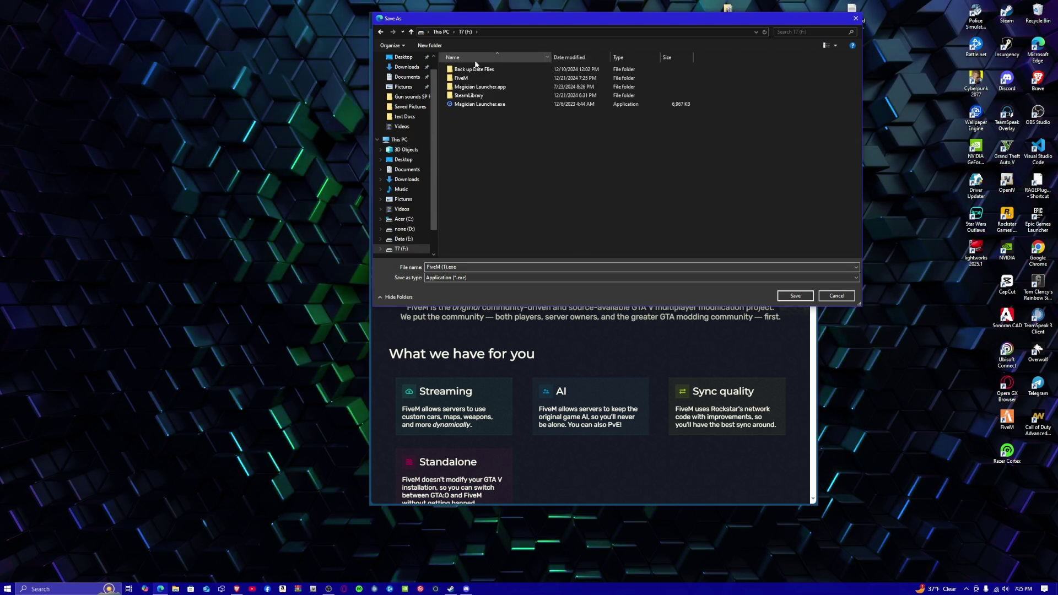
{"action": "double_click", "coordinate": [506, 79]}
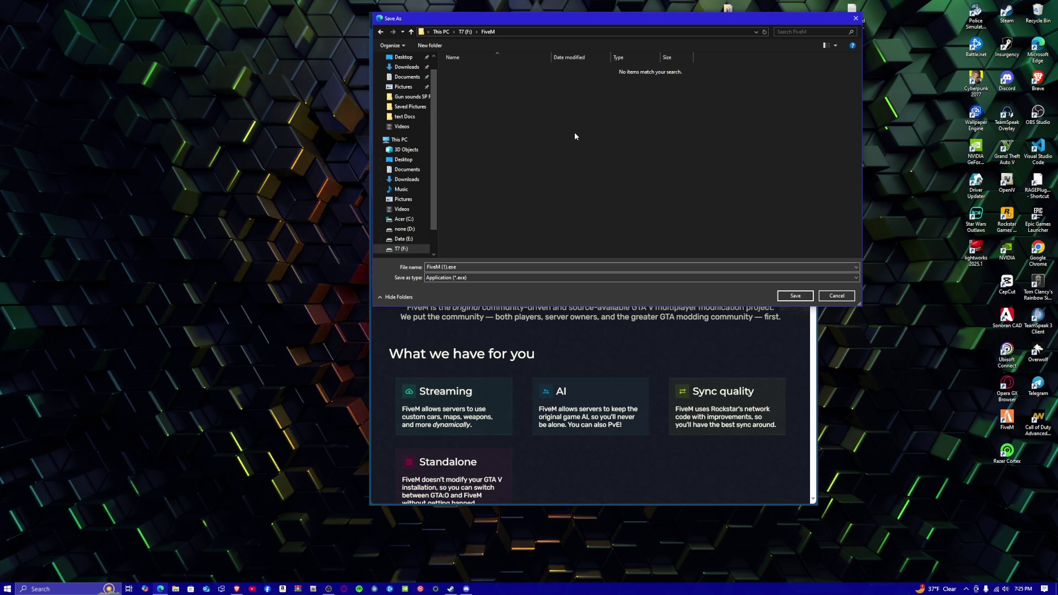
{"action": "left_click", "coordinate": [796, 296]}
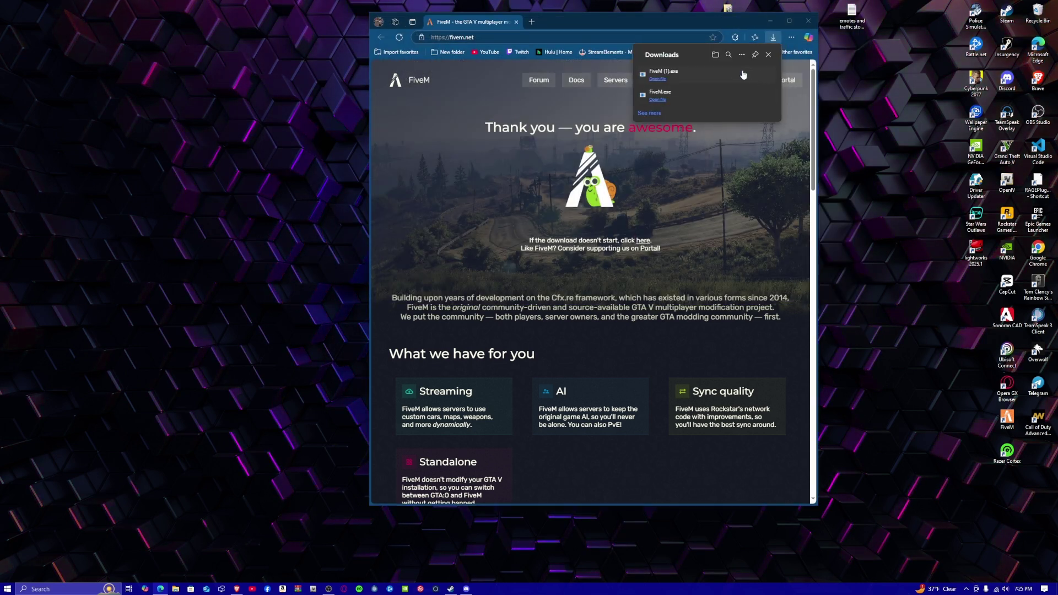
Point FiveM at GTA5.exe in Data (E:) SteamLibrary\steamapps\common\Grand Theft Auto V and approve the update.
{"action": "left_click", "coordinate": [742, 75]}
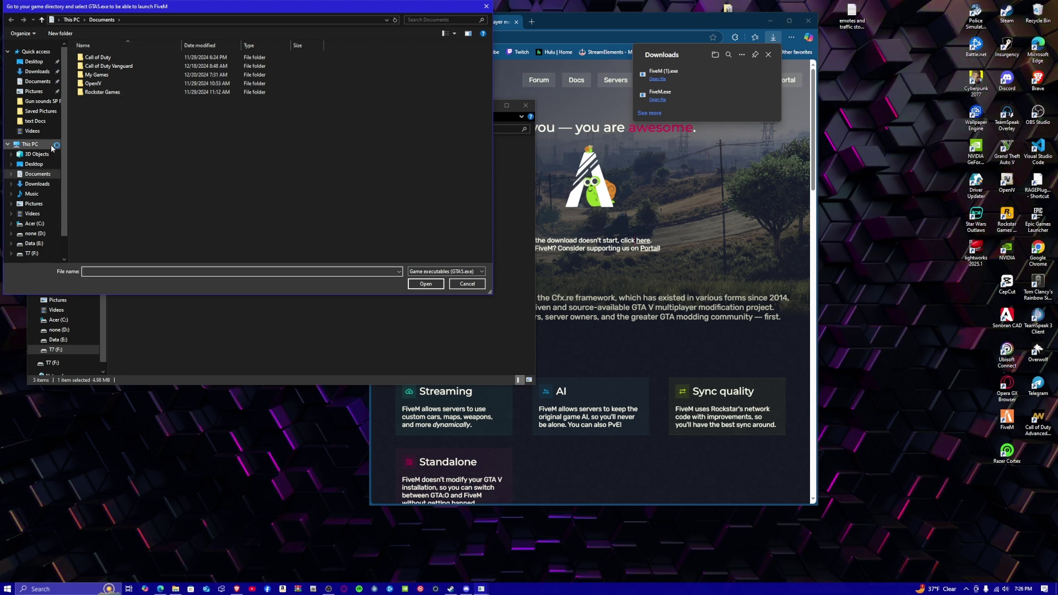
{"action": "left_click", "coordinate": [31, 145]}
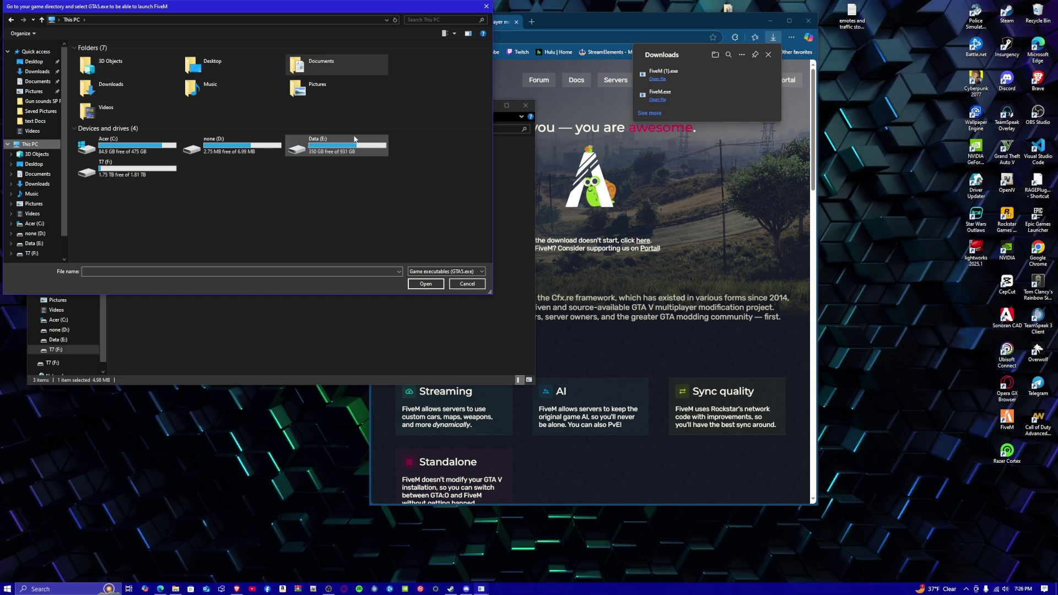
{"action": "double_click", "coordinate": [326, 151]}
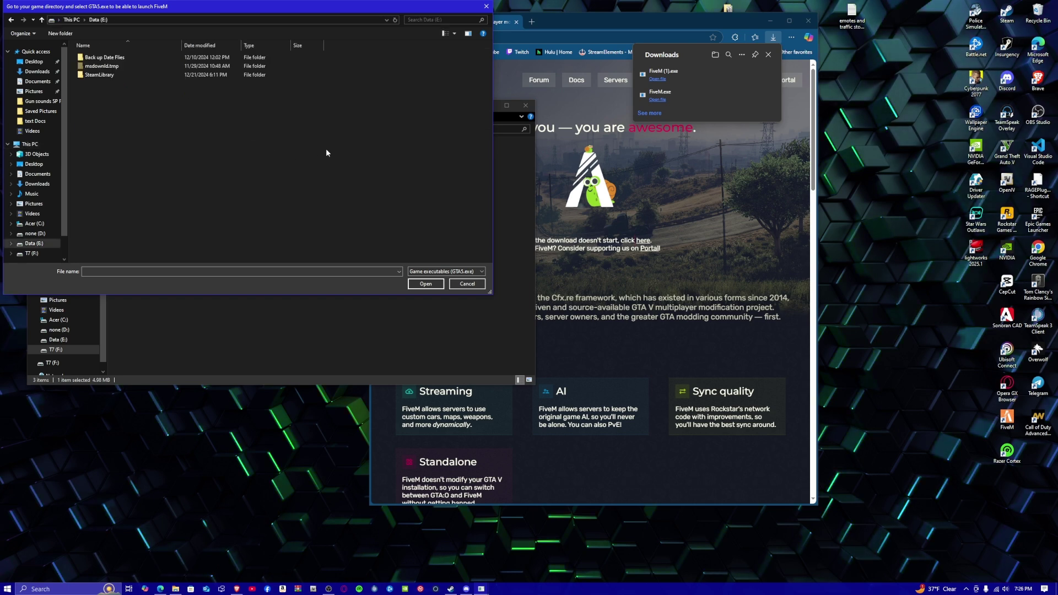
{"action": "double_click", "coordinate": [125, 74]}
{"action": "double_click", "coordinate": [117, 58]}
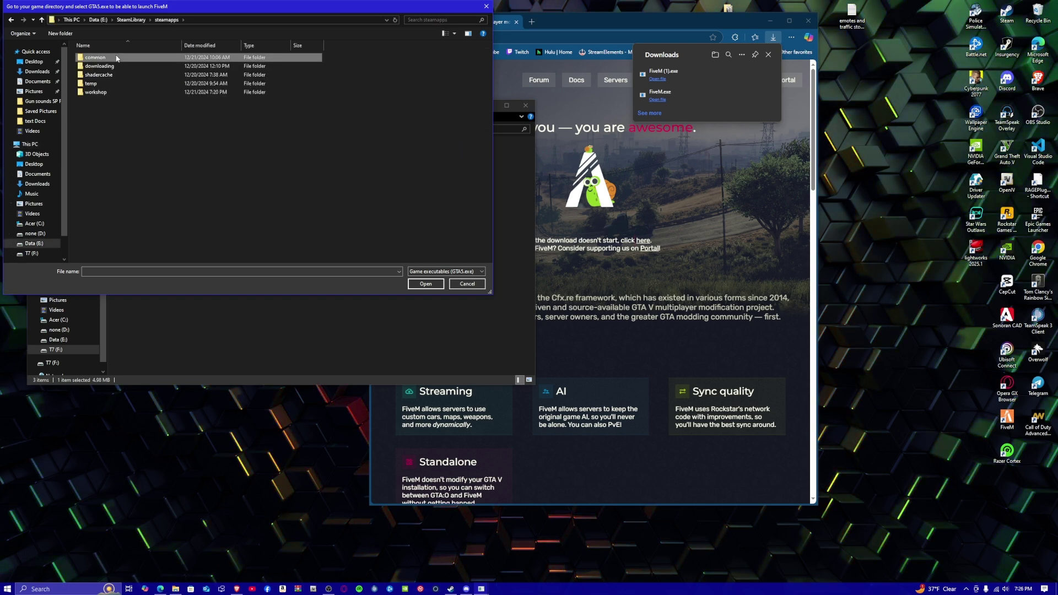
{"action": "double_click", "coordinate": [116, 57]}
{"action": "double_click", "coordinate": [124, 110]}
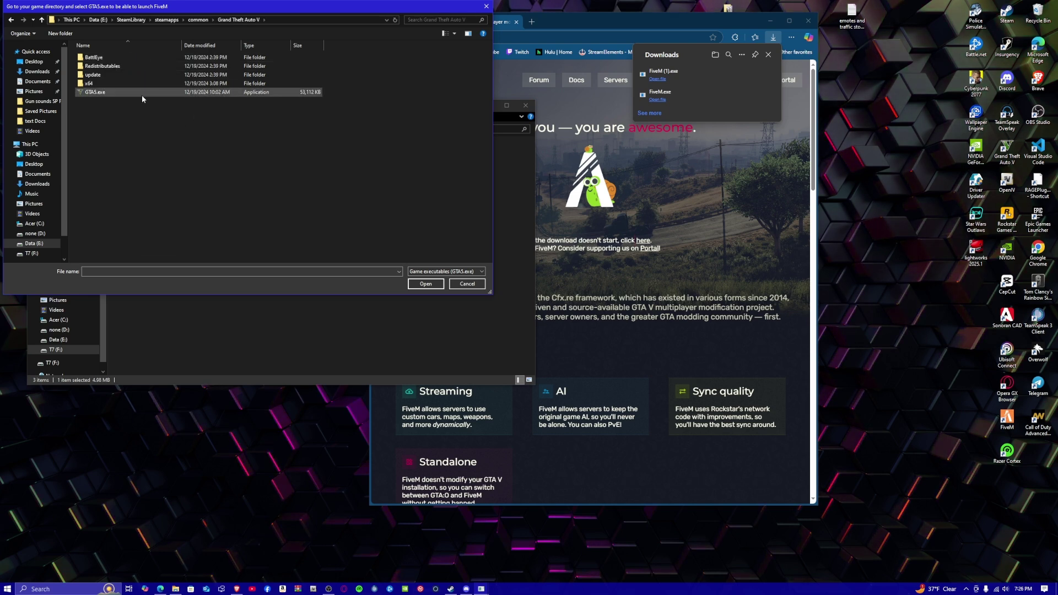
{"action": "double_click", "coordinate": [141, 93]}
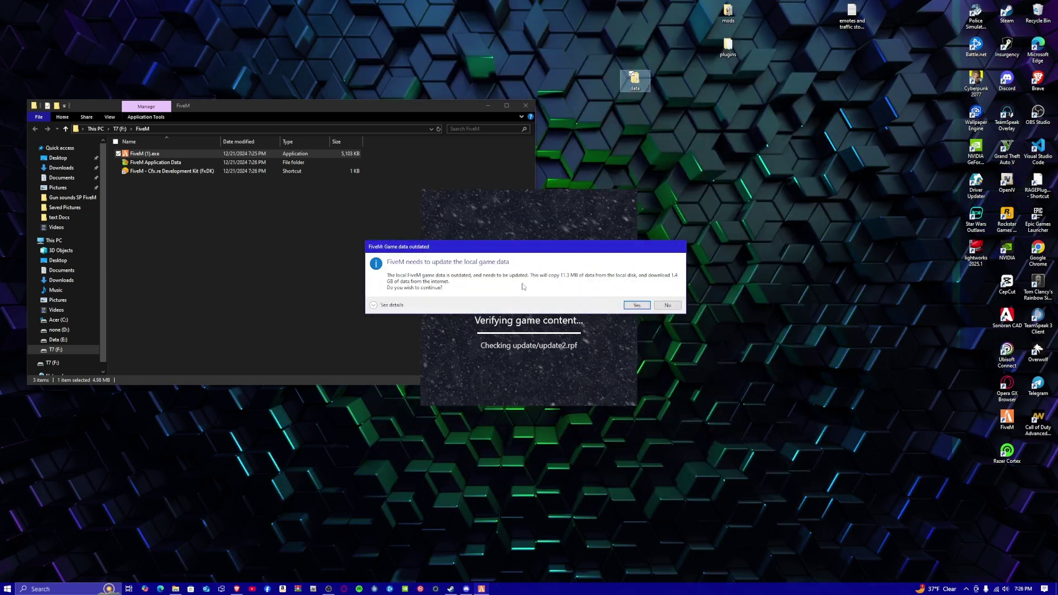
{"action": "left_click", "coordinate": [633, 305]}
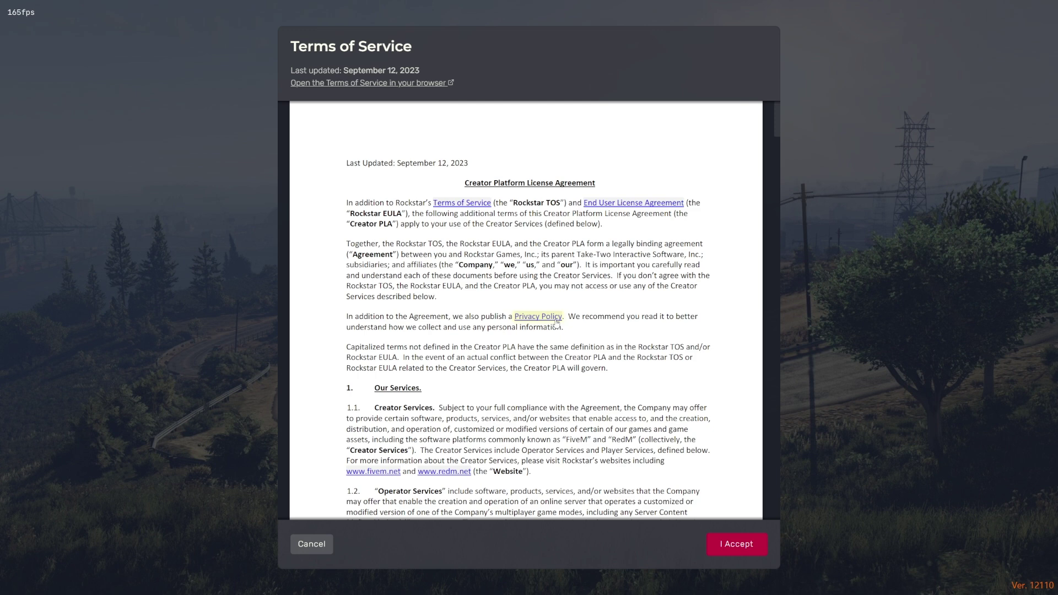
Sign in with Cfx.re and authorize FiveM's account link in the browser.
{"action": "key", "text": "super"}
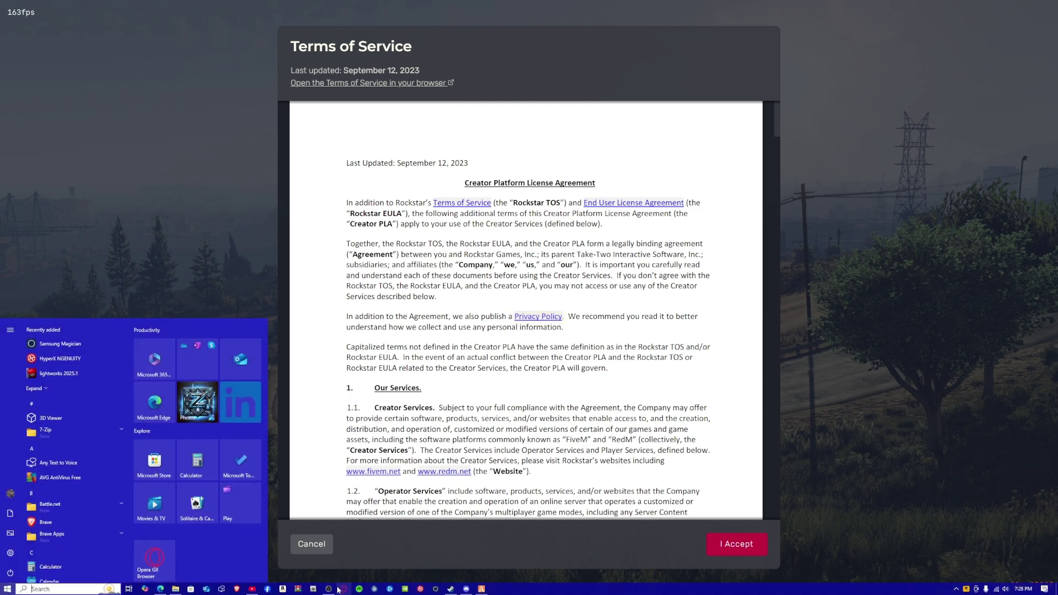
{"action": "left_click", "coordinate": [329, 588]}
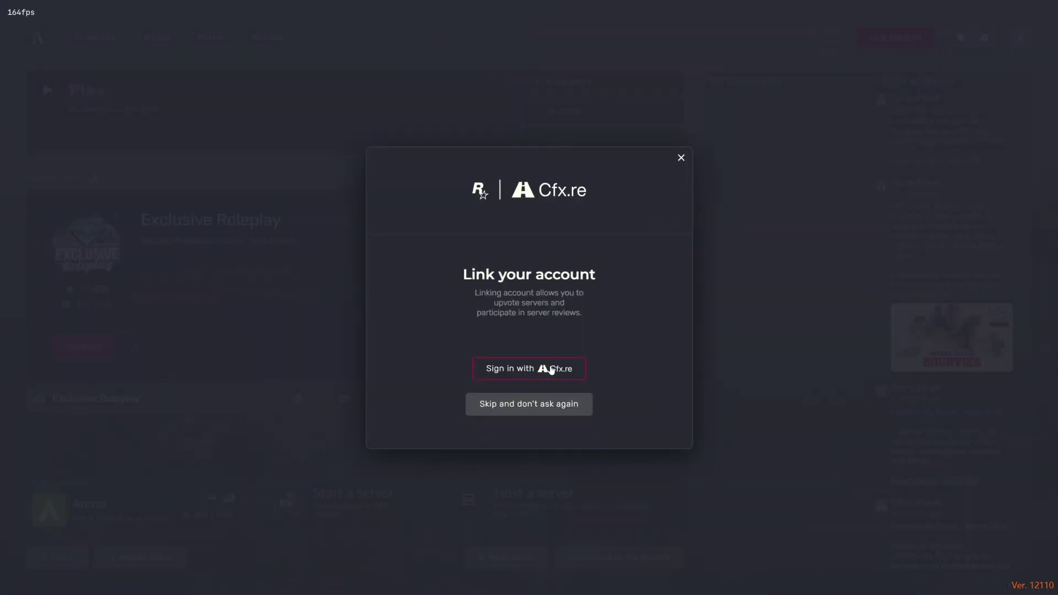
{"action": "left_click", "coordinate": [551, 370]}
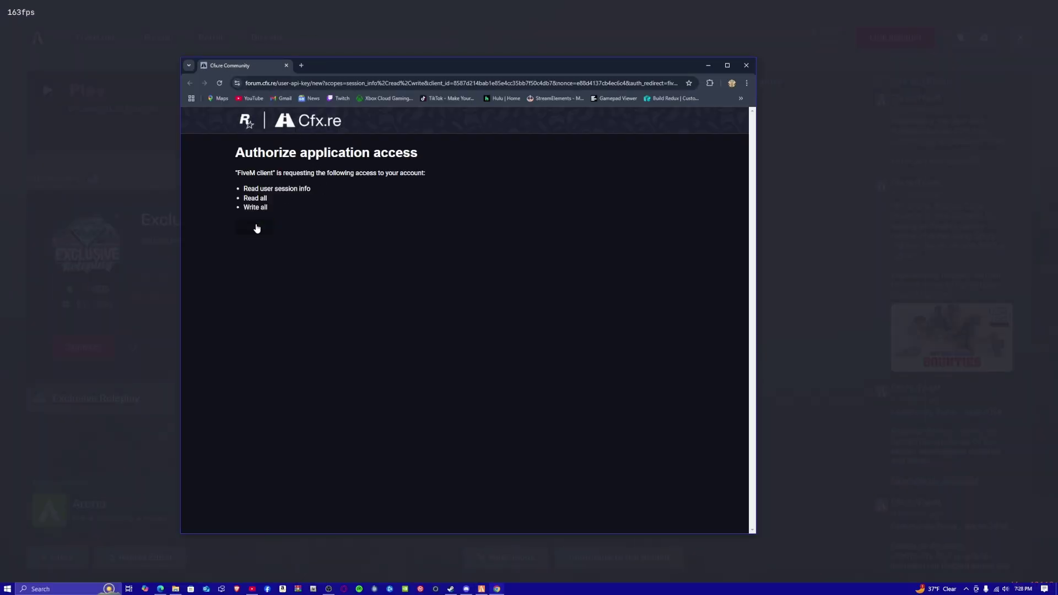
{"action": "left_click", "coordinate": [256, 228]}
{"action": "left_click", "coordinate": [529, 159]}
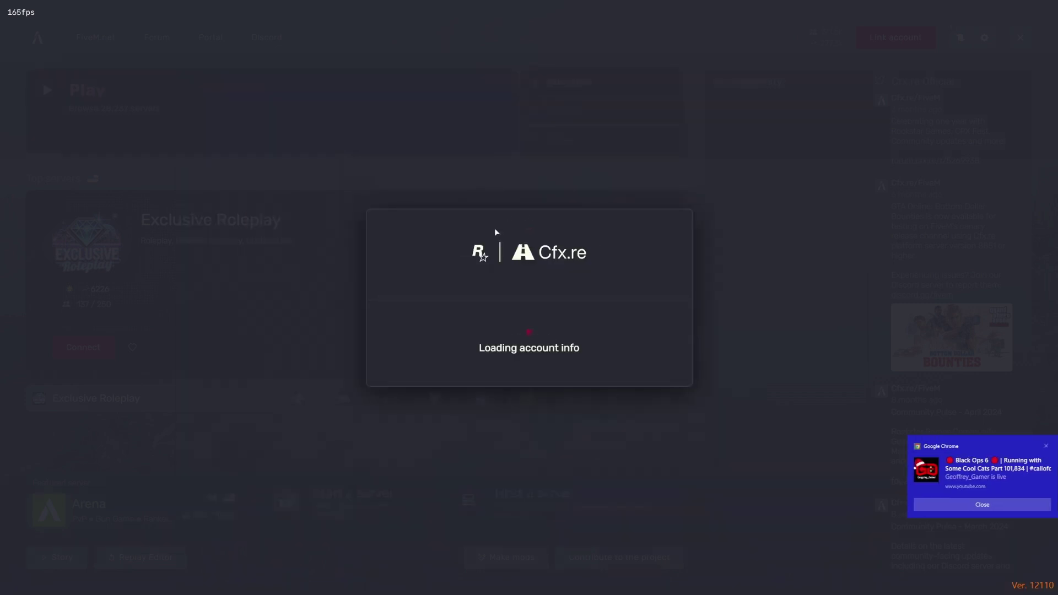
Dismiss the welcome notices, briefly check Favorites and Story Mode, then show all servers.
{"action": "left_click", "coordinate": [969, 564]}
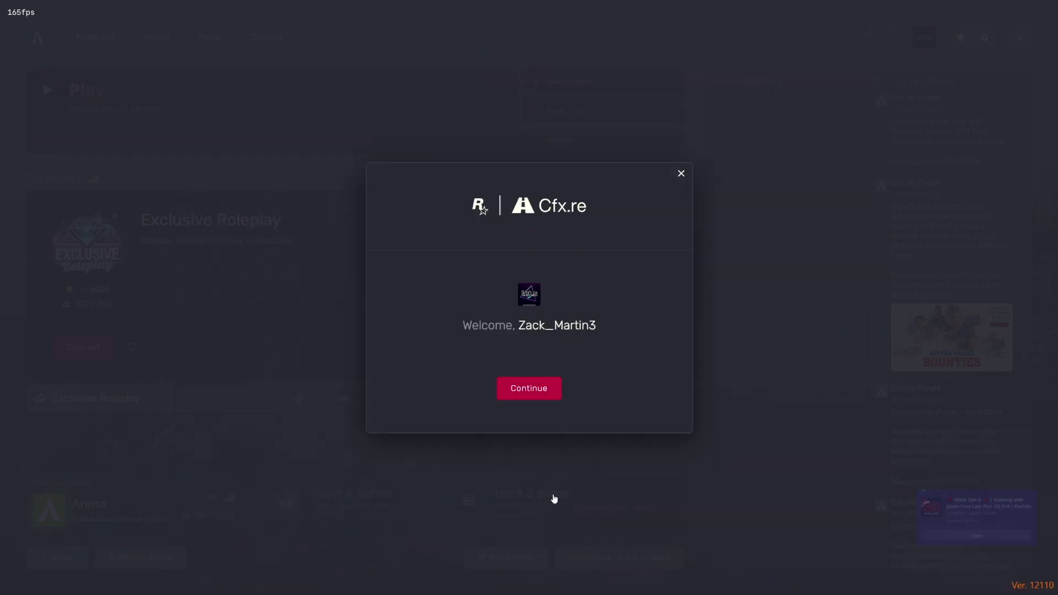
{"action": "left_click", "coordinate": [528, 388]}
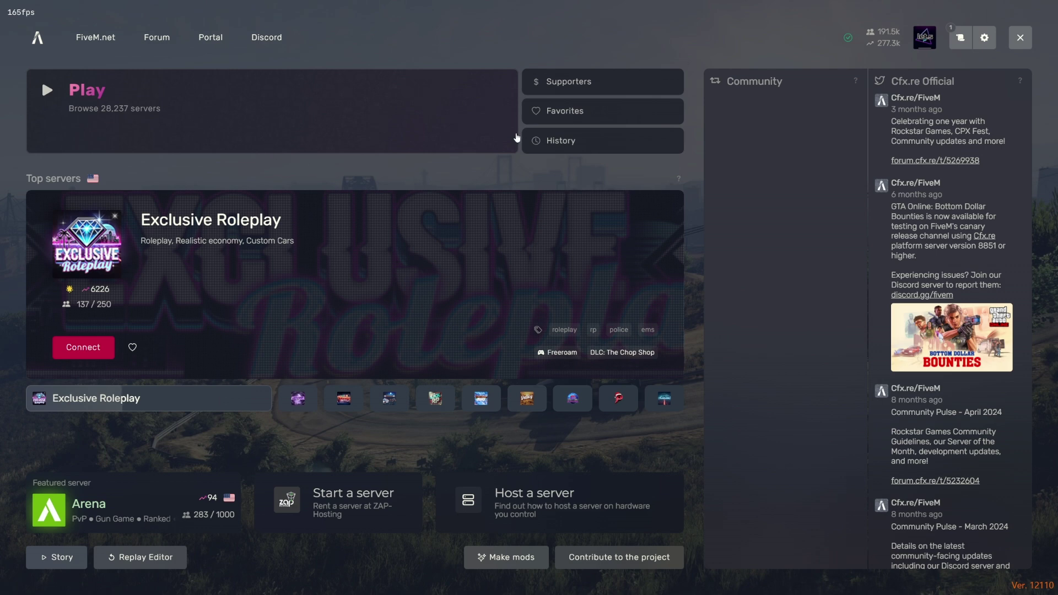
{"action": "left_click", "coordinate": [581, 111]}
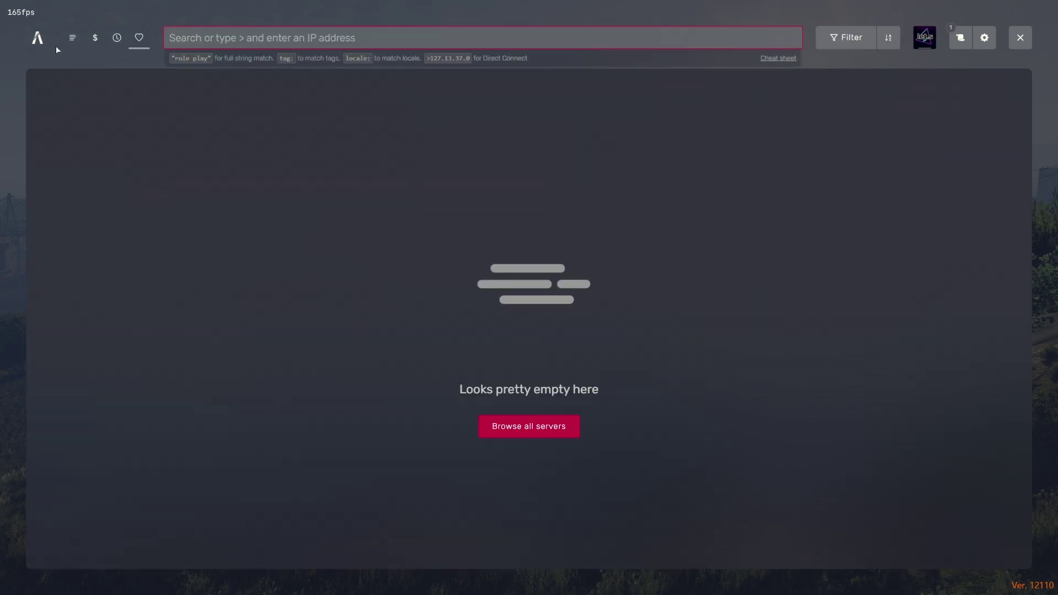
{"action": "left_click", "coordinate": [38, 38]}
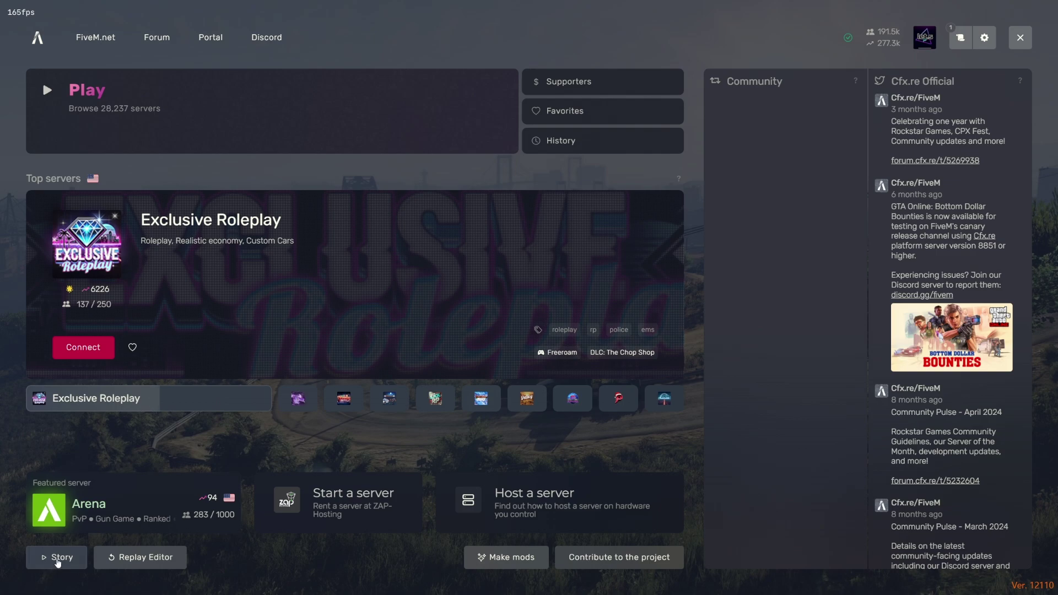
{"action": "left_click", "coordinate": [57, 559]}
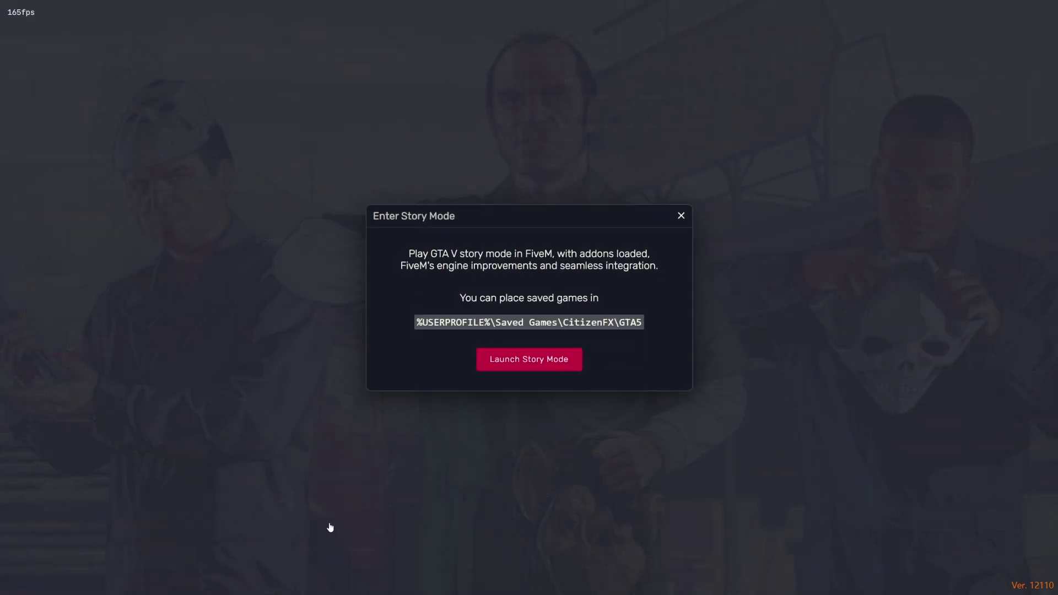
{"action": "left_click", "coordinate": [681, 217]}
{"action": "left_click", "coordinate": [231, 123]}
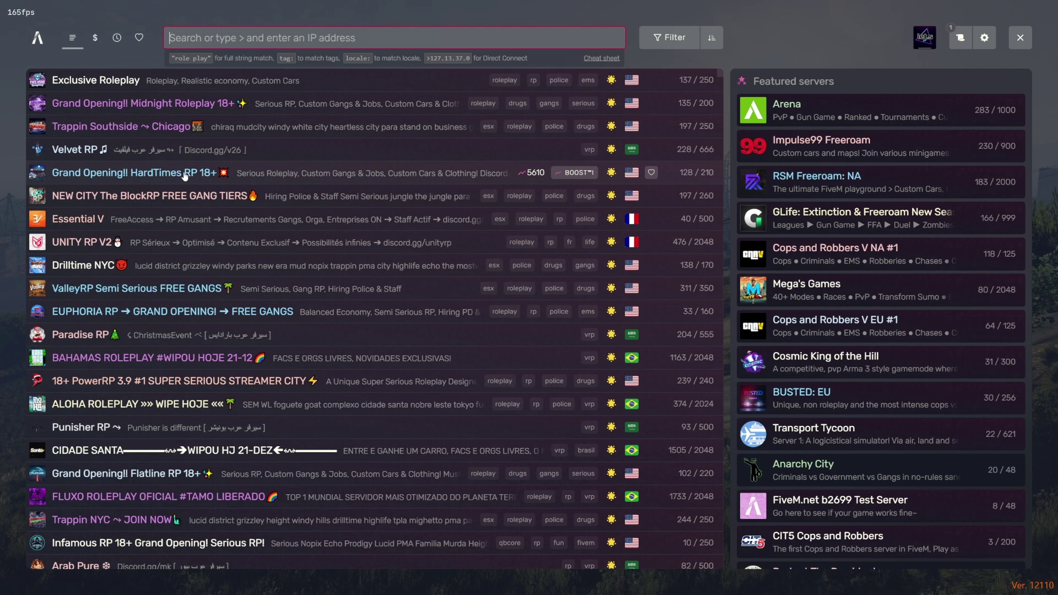
{"action": "type", "text": "as"}
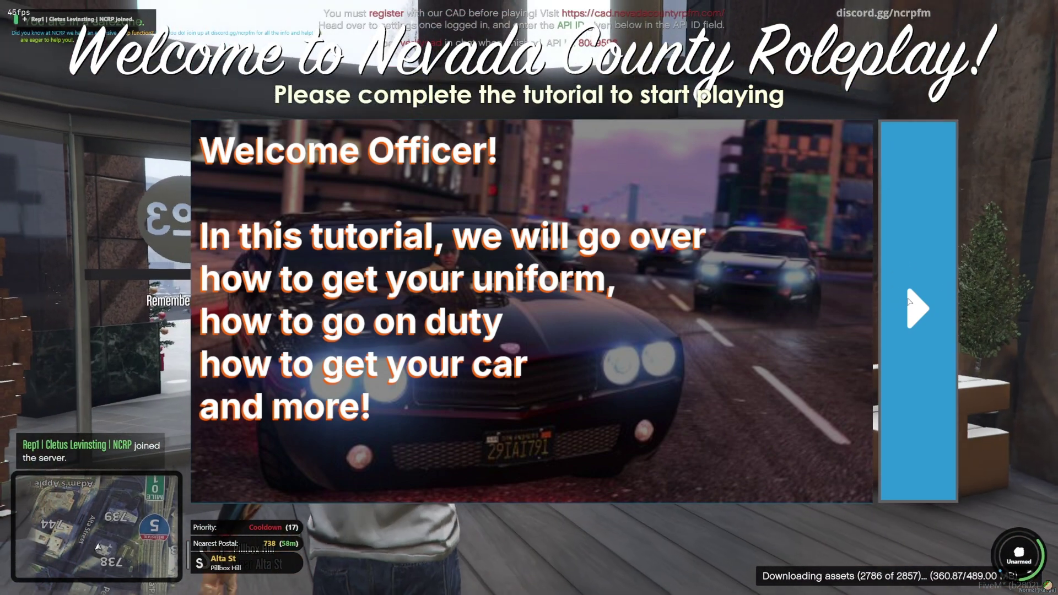
Finish the tutorial, spawn on Nevada County Roleplay, and run out into the snowy plaza.
{"action": "left_click", "coordinate": [942, 308]}
{"action": "left_click", "coordinate": [913, 305]}
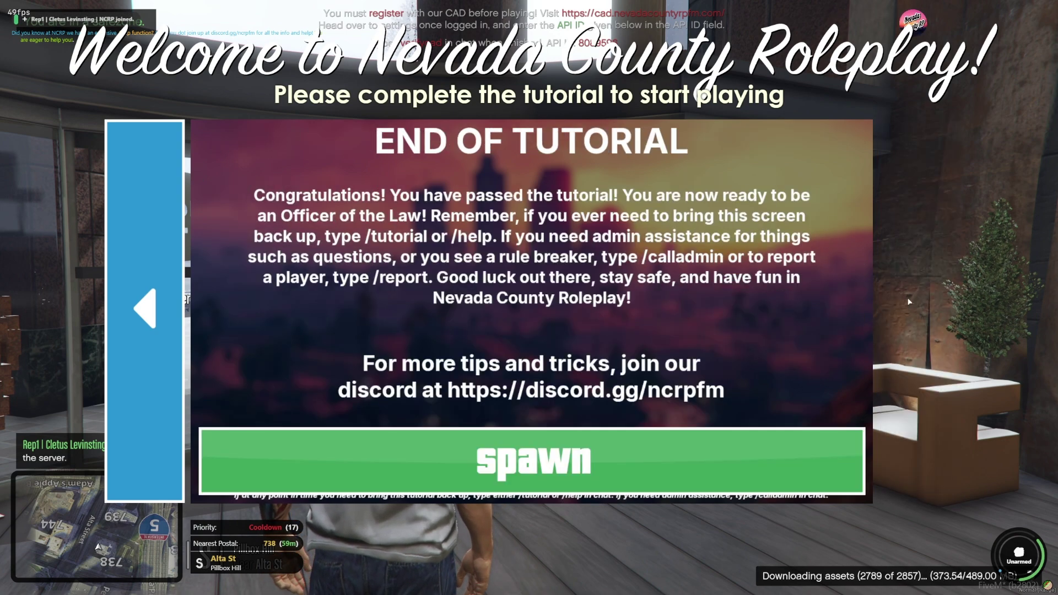
{"action": "left_click", "coordinate": [810, 459]}
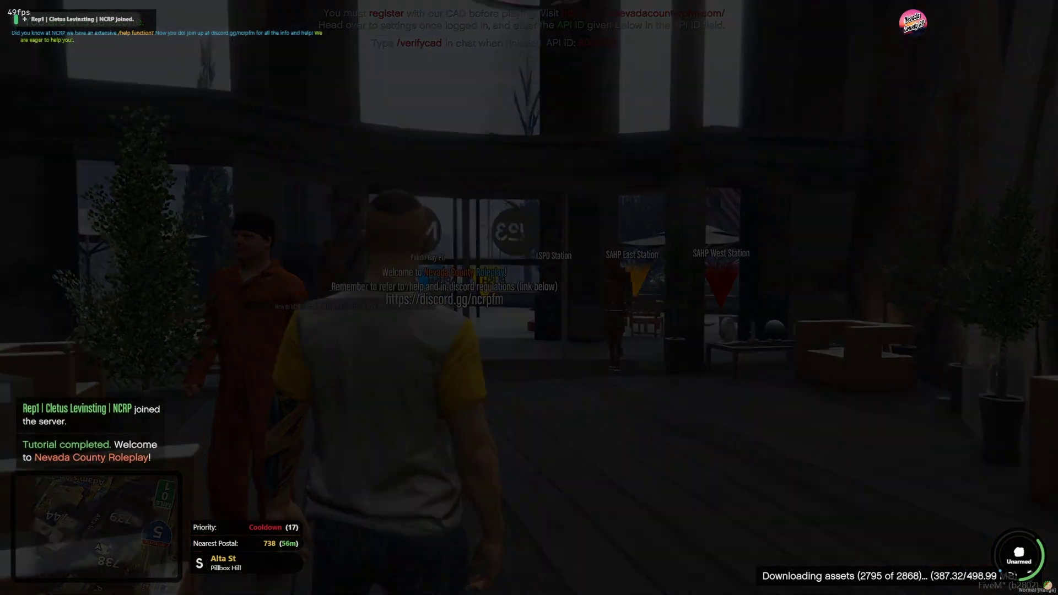
{"action": "key", "text": "w"}
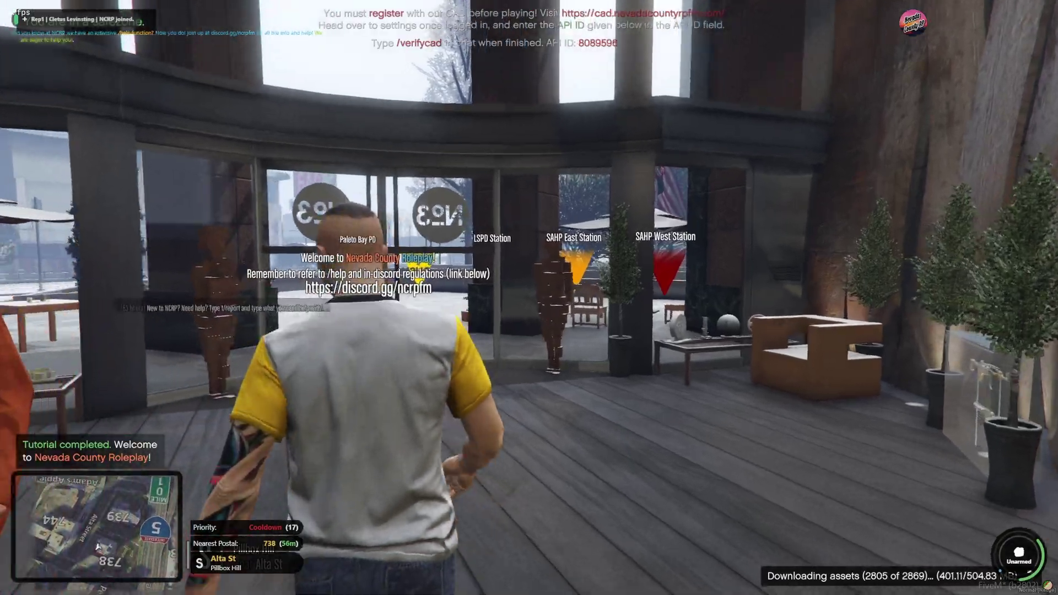
{"action": "key", "text": "w"}
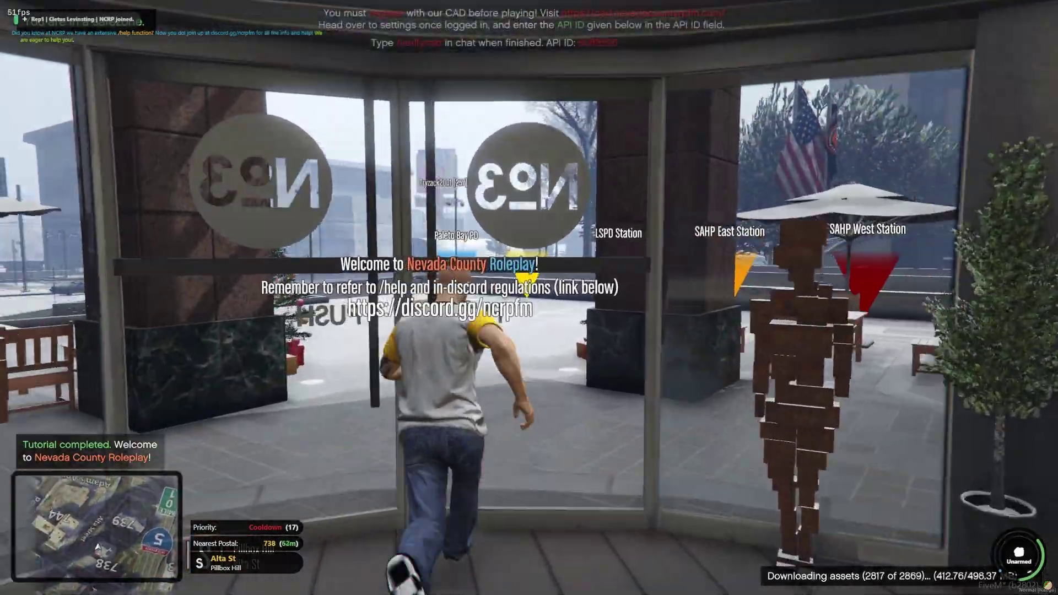
{"action": "key", "text": "w"}
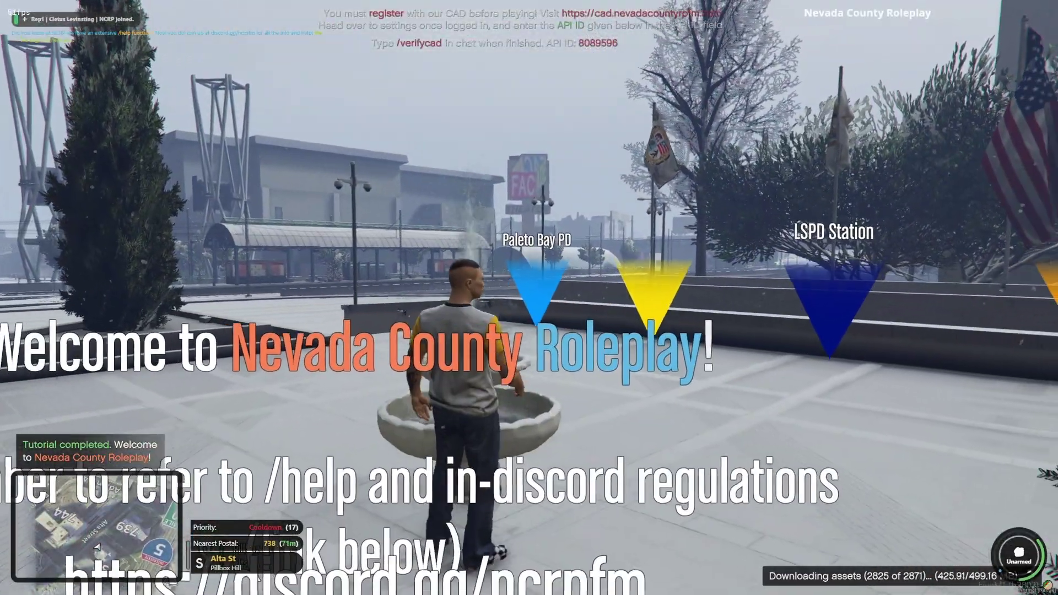
{"action": "key", "text": "d"}
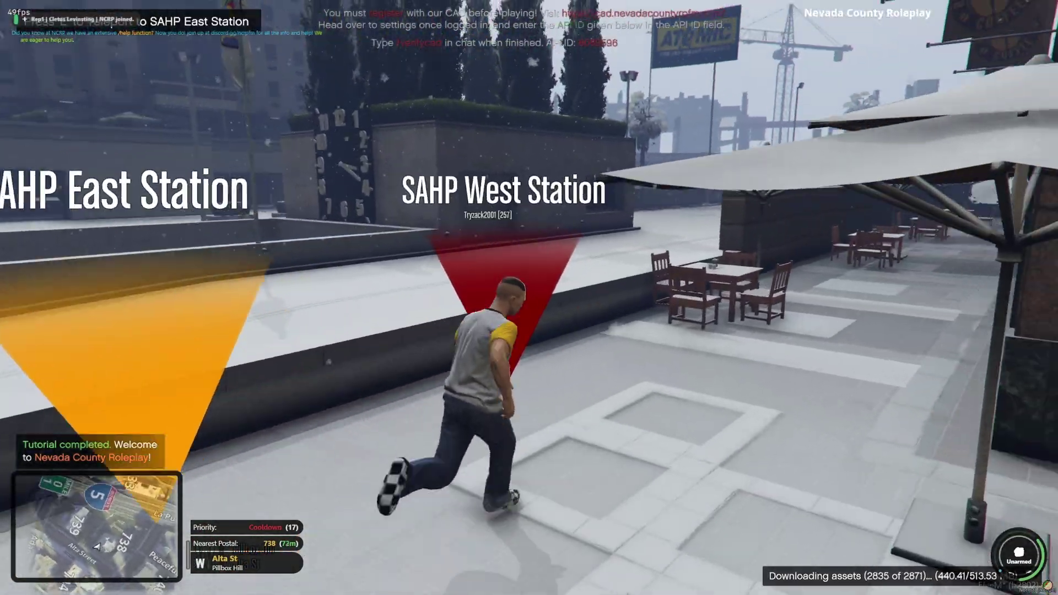
{"action": "key", "text": "w"}
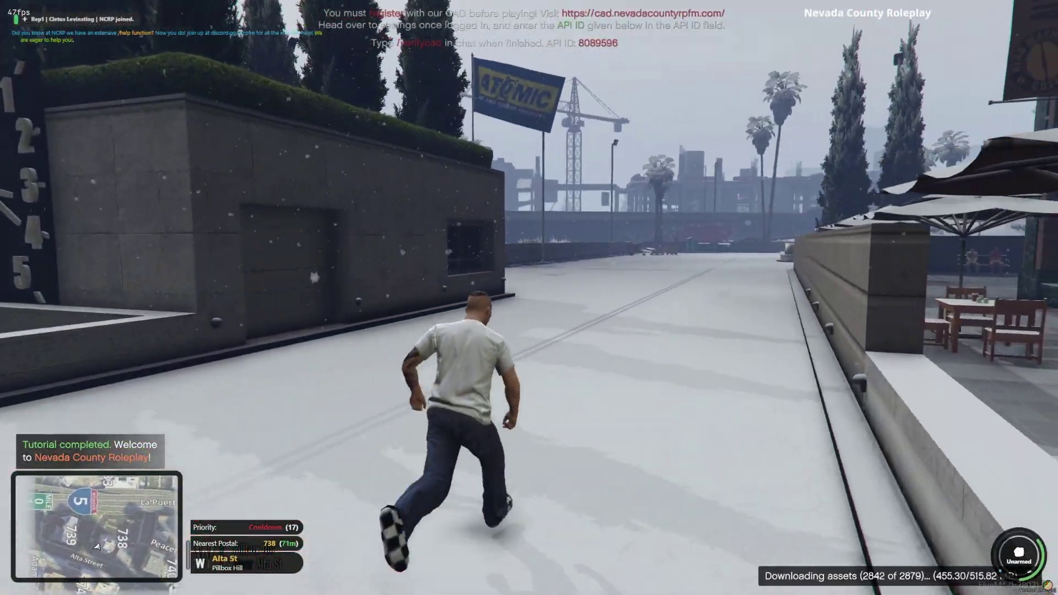
{"action": "key", "text": "w"}
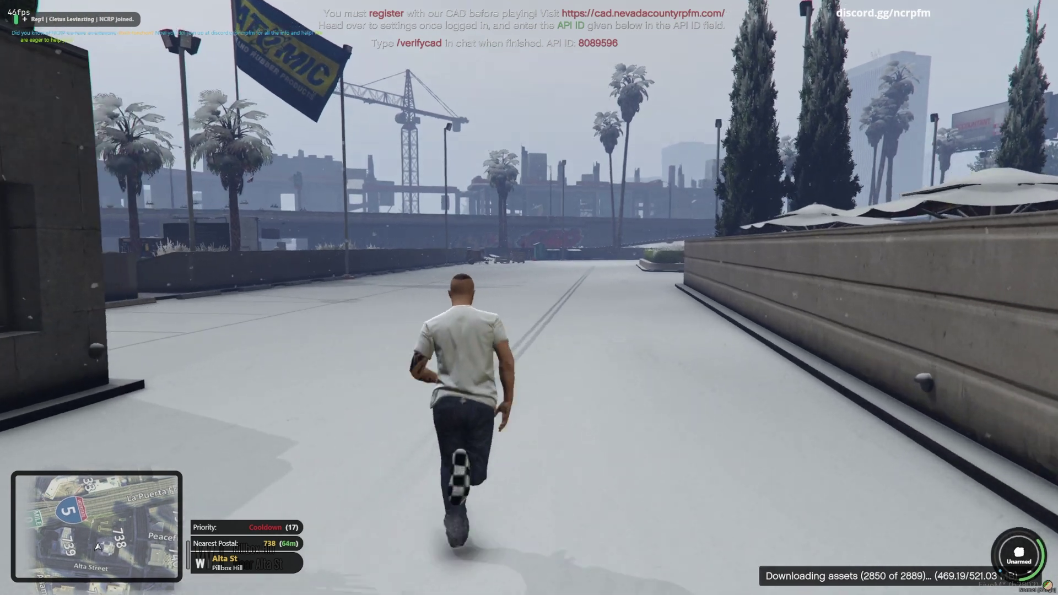
Run along the street past the dumpsters and pallets, then quit via the F8 console.
{"action": "key", "text": "w"}
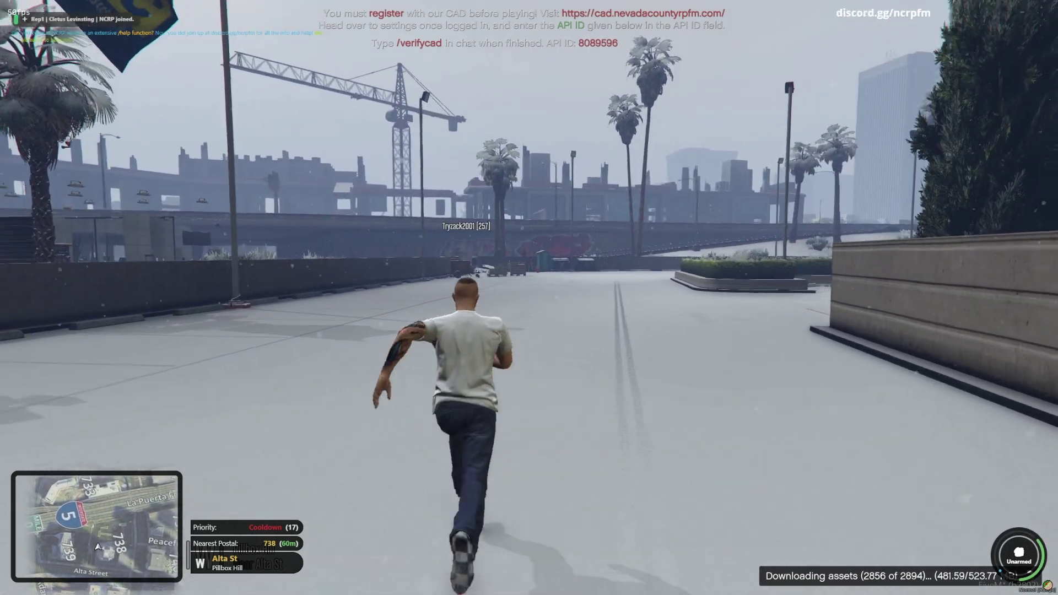
{"action": "key", "text": "w"}
{"action": "key", "text": "w"}
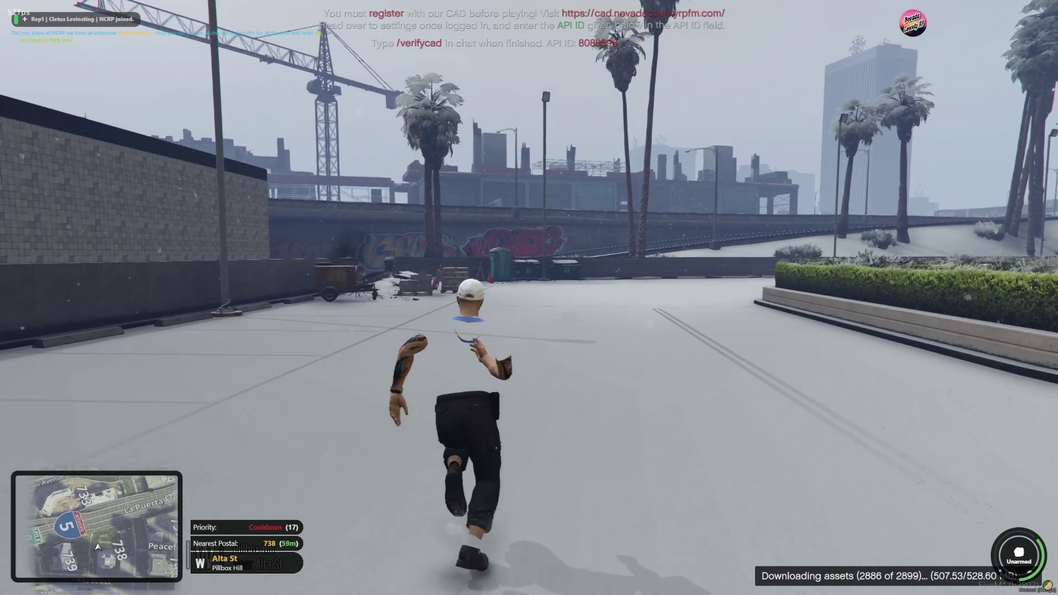
{"action": "key", "text": "w"}
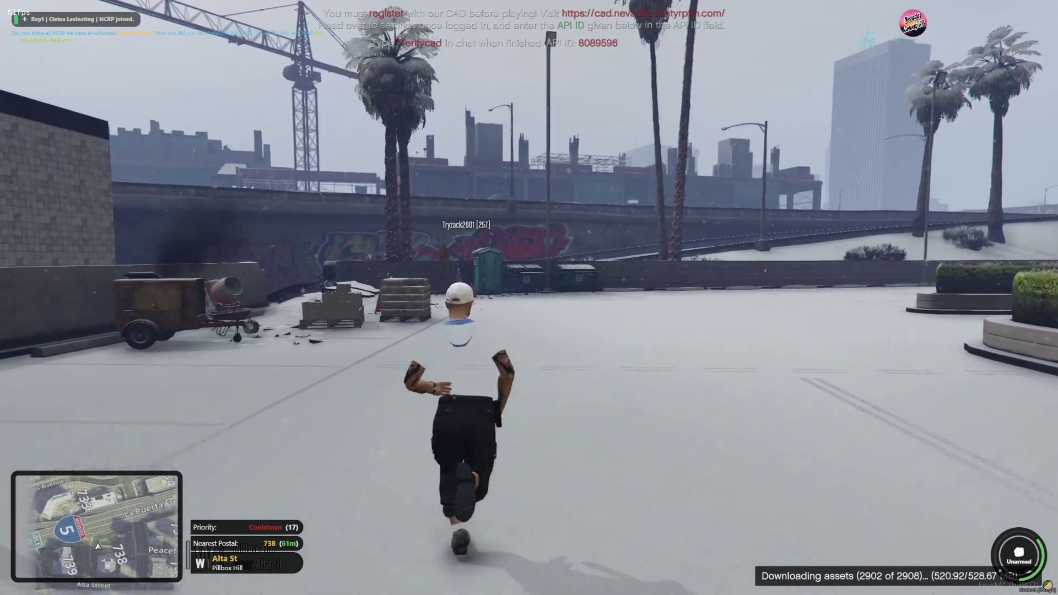
{"action": "key", "text": "w"}
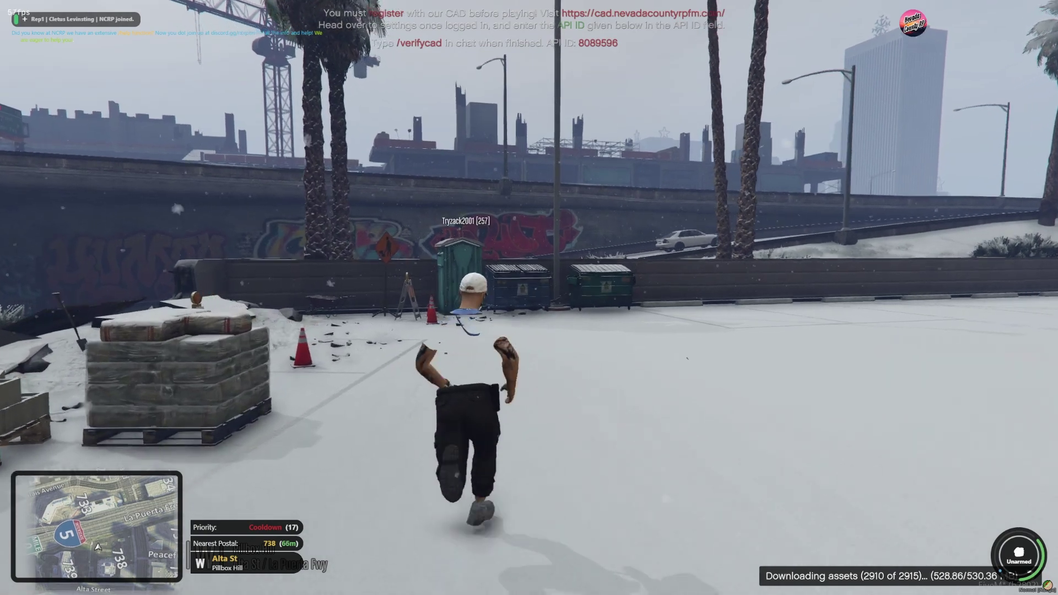
{"action": "key", "text": "s"}
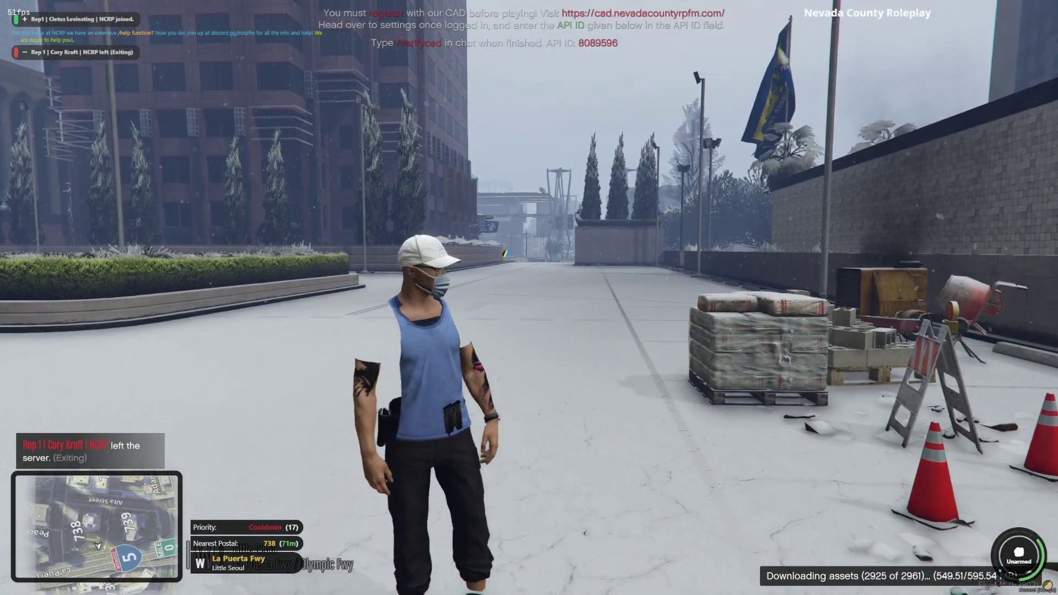
{"action": "key", "text": "d"}
{"action": "key", "text": "w"}
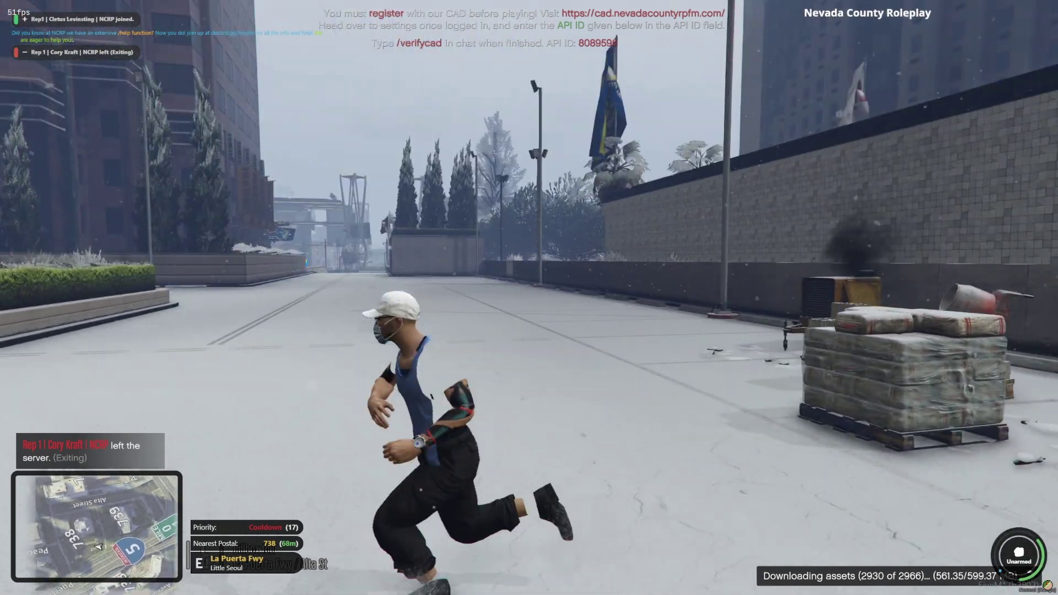
{"action": "key", "text": "s"}
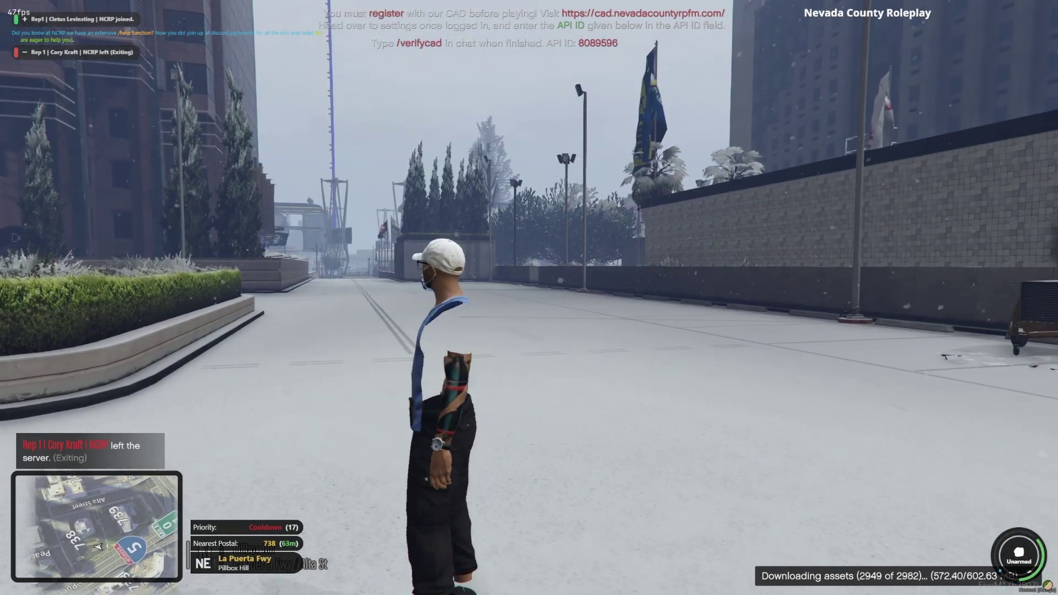
{"action": "key", "text": "d"}
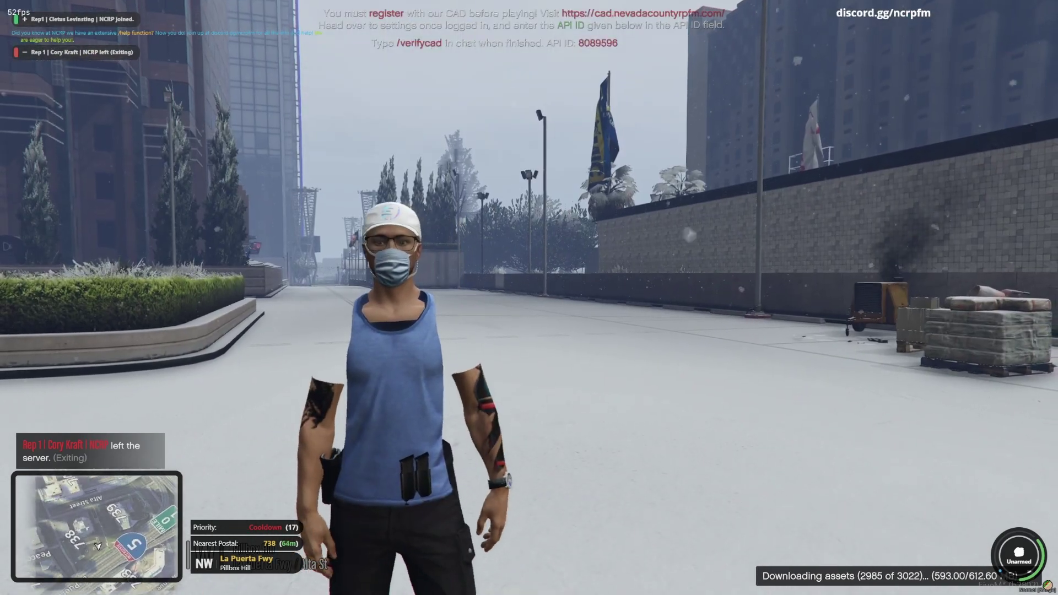
{"action": "key", "text": "w"}
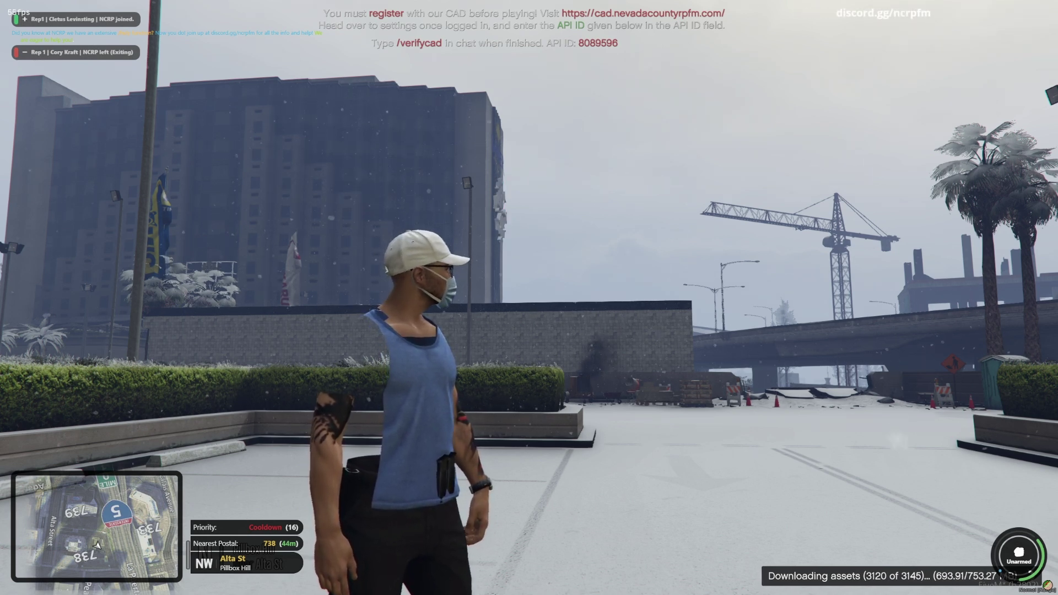
{"action": "key", "text": "F8"}
{"action": "type", "text": "qui"}
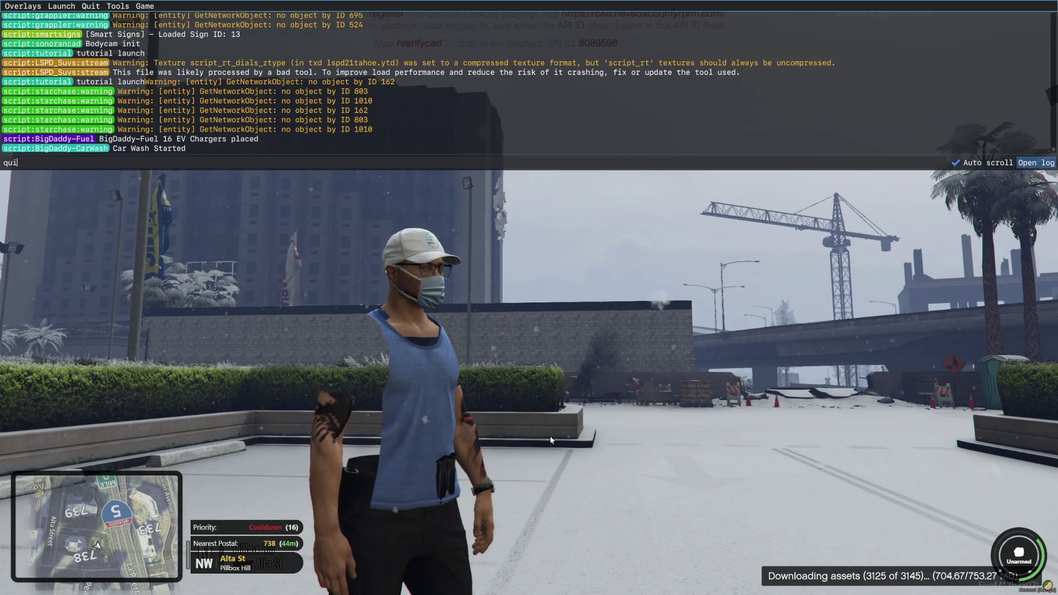
{"action": "type", "text": "t"}
{"action": "key", "text": "Return"}
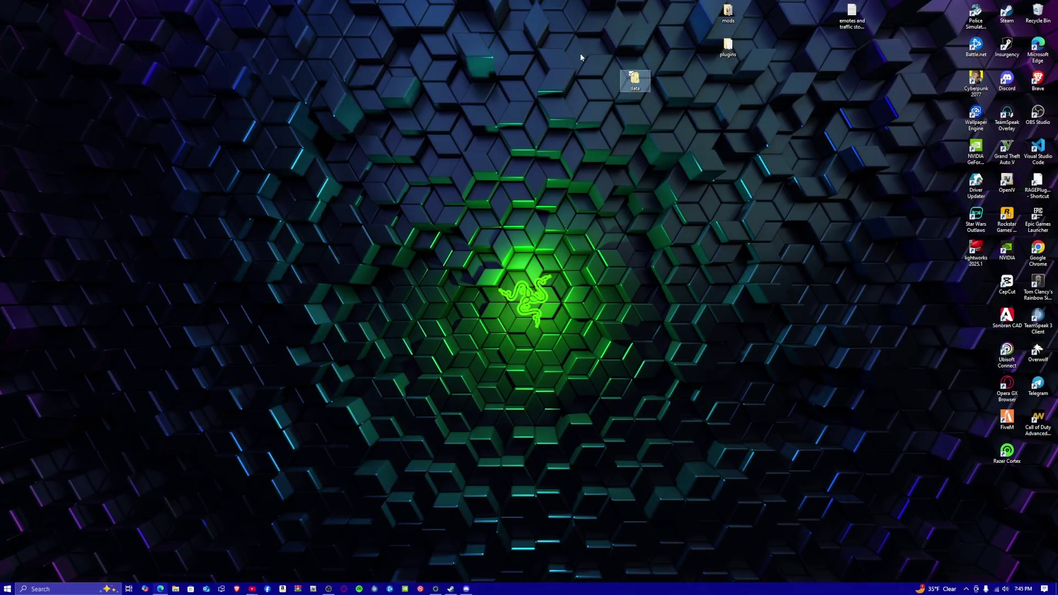
Open T7 (F:) > FiveM > FiveM Application Data and delete the existing data folder.
{"action": "left_click", "coordinate": [175, 588]}
{"action": "left_click", "coordinate": [83, 241]}
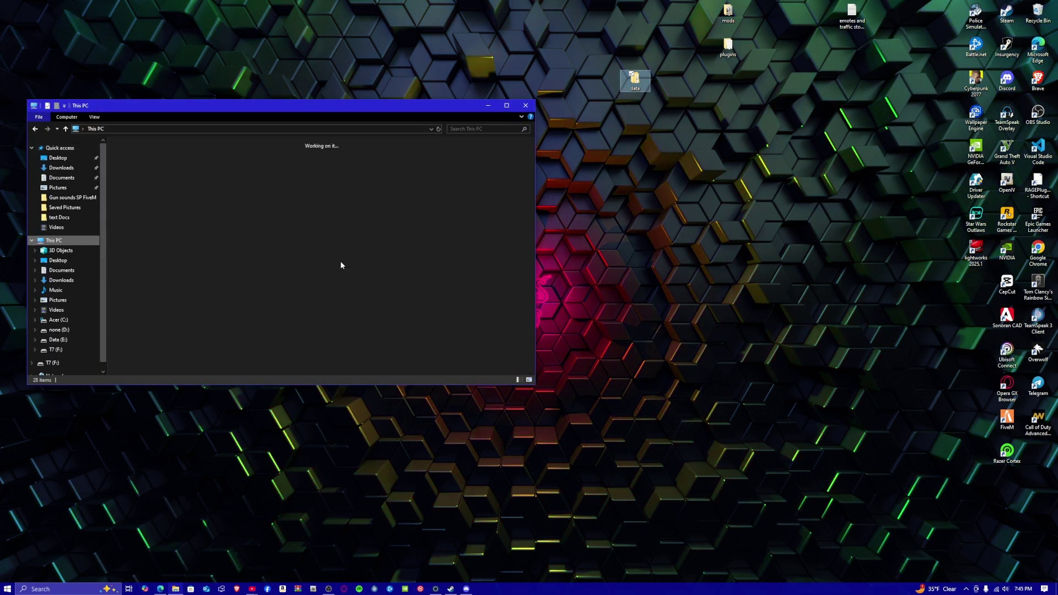
{"action": "double_click", "coordinate": [467, 219]}
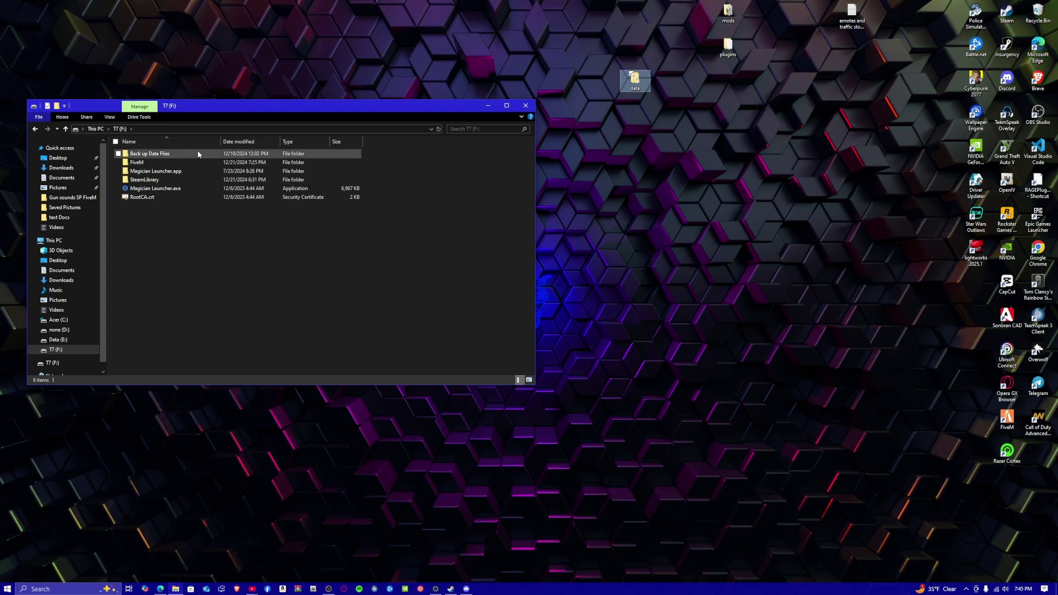
{"action": "double_click", "coordinate": [197, 161]}
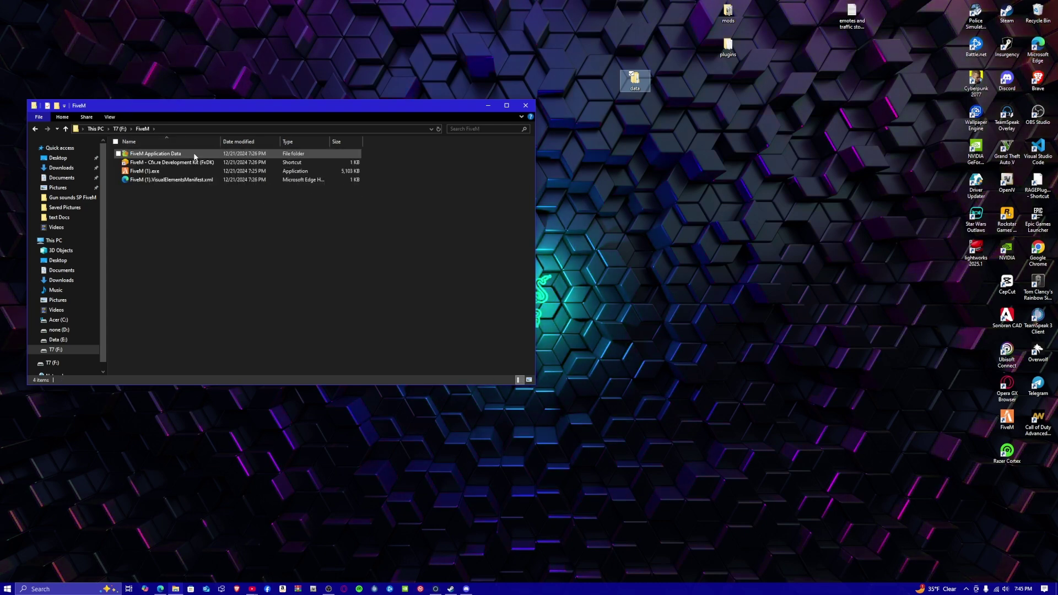
{"action": "double_click", "coordinate": [195, 156]}
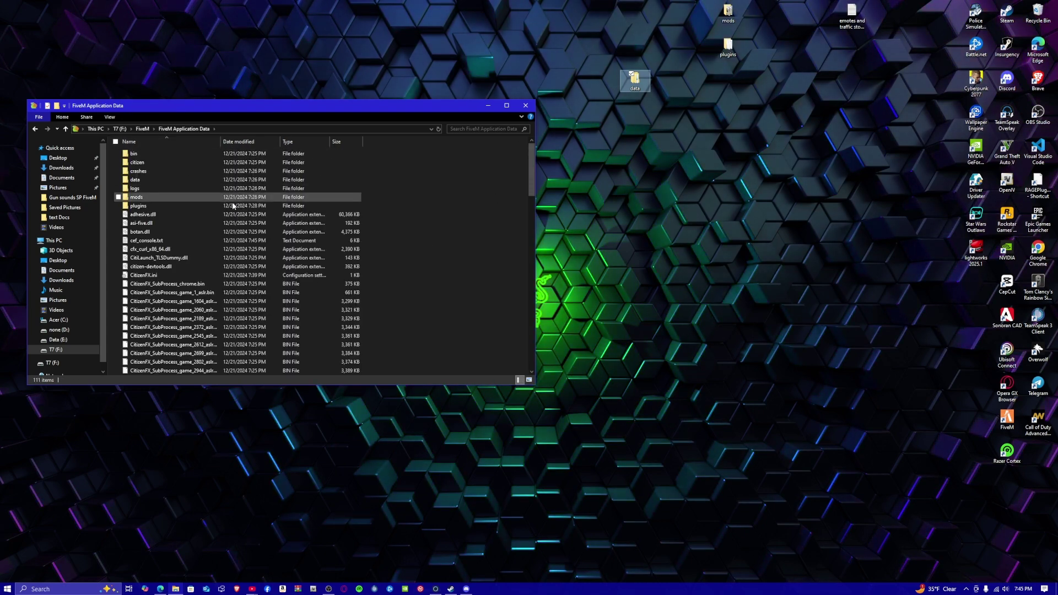
{"action": "right_click", "coordinate": [225, 182]}
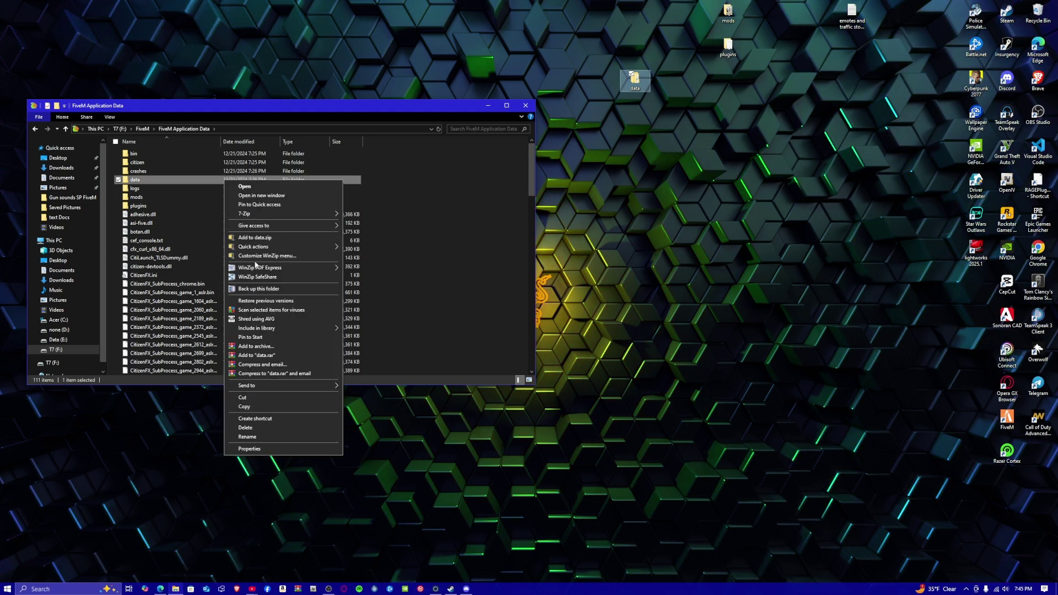
{"action": "left_click", "coordinate": [410, 316]}
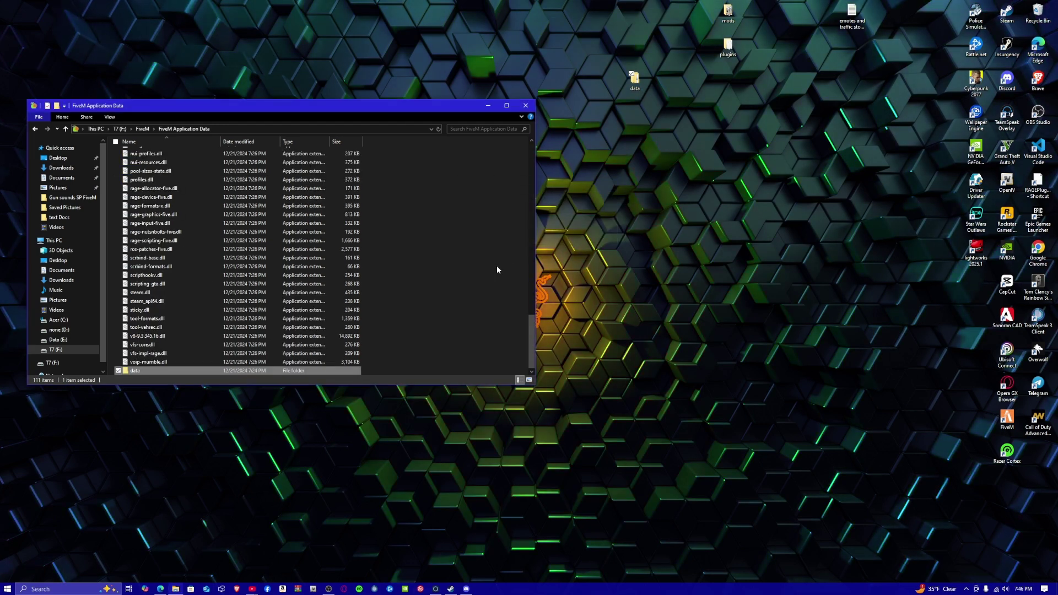
Delete the desktop data backup and drag mods and plugins in, replacing existing files.
{"action": "right_click", "coordinate": [436, 184]}
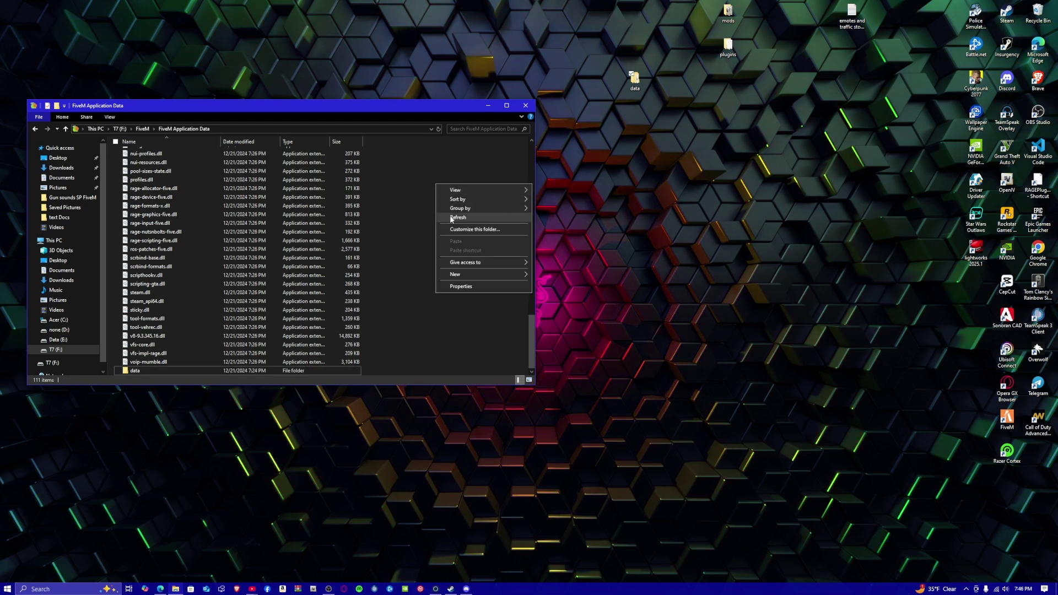
{"action": "left_click", "coordinate": [451, 218]}
{"action": "right_click", "coordinate": [641, 82]}
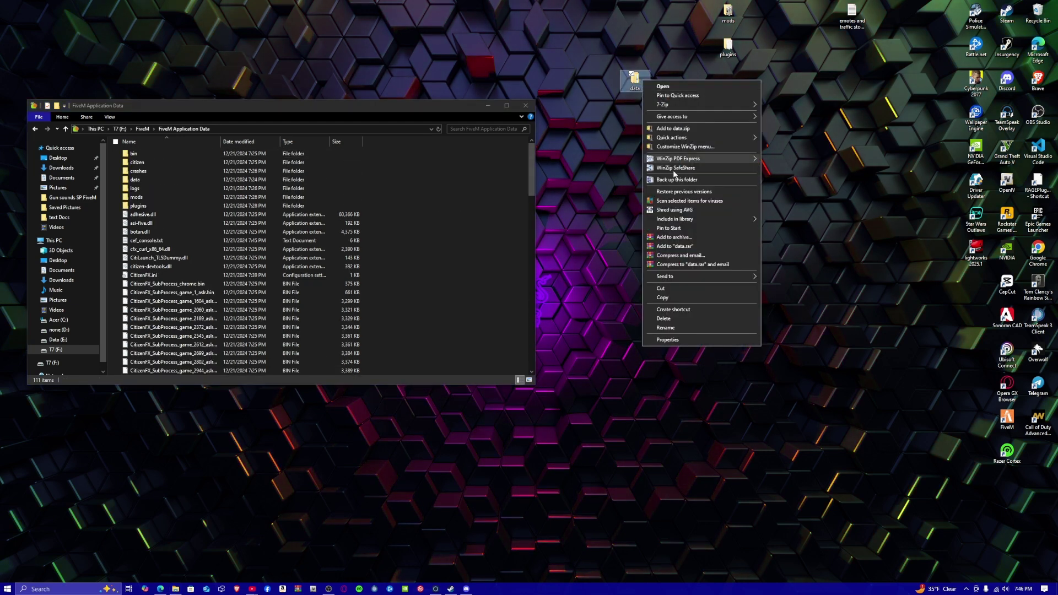
{"action": "left_click", "coordinate": [711, 319]}
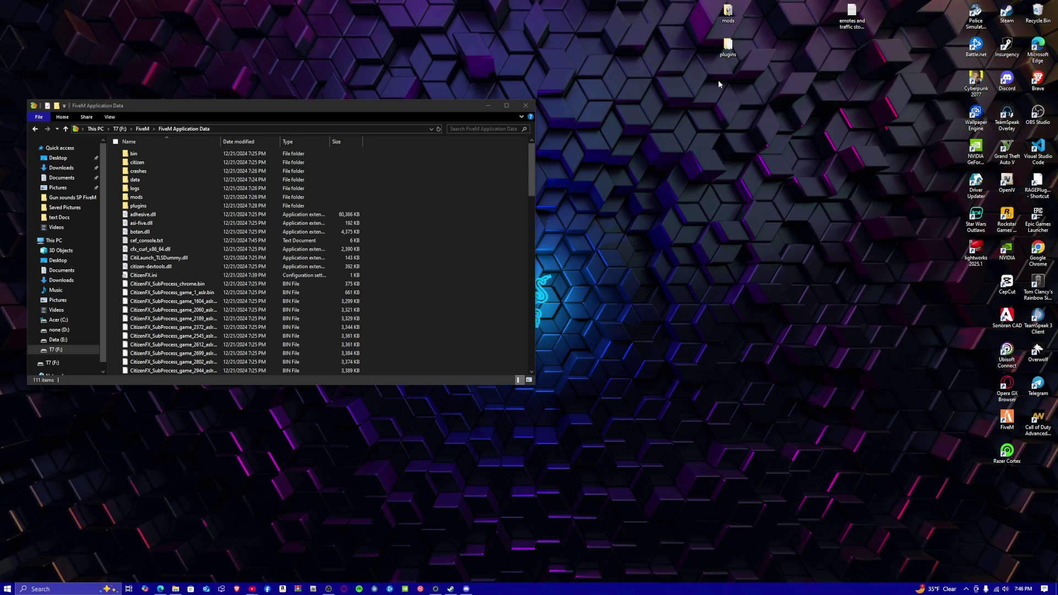
{"action": "mouse_move", "coordinate": [733, 87]}
{"action": "left_mouse_down"}
{"action": "mouse_move", "coordinate": [732, 16]}
{"action": "mouse_move", "coordinate": [473, 233]}
{"action": "left_mouse_up"}
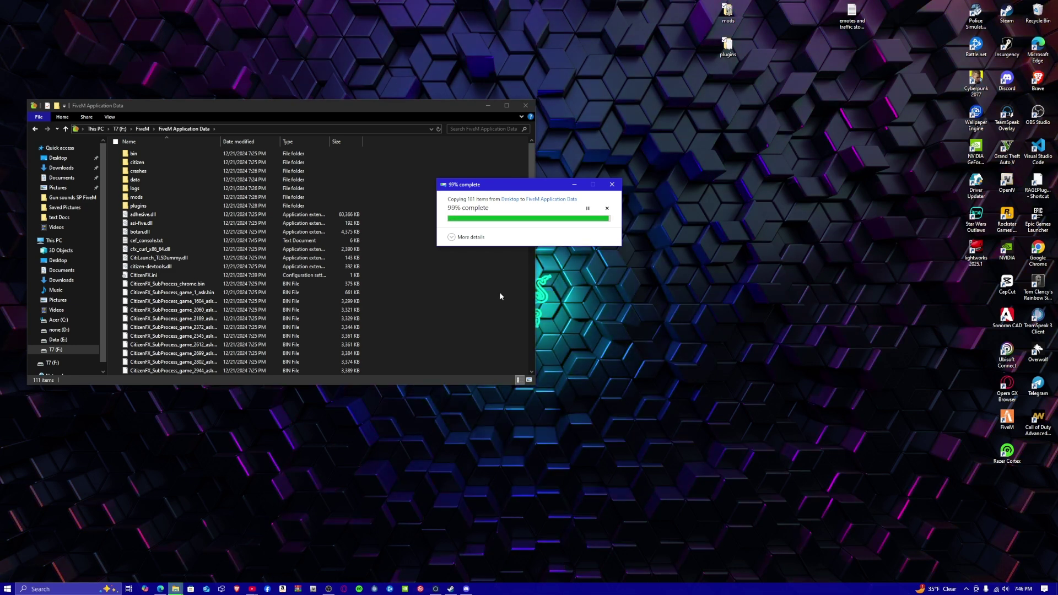
{"action": "left_click", "coordinate": [484, 238]}
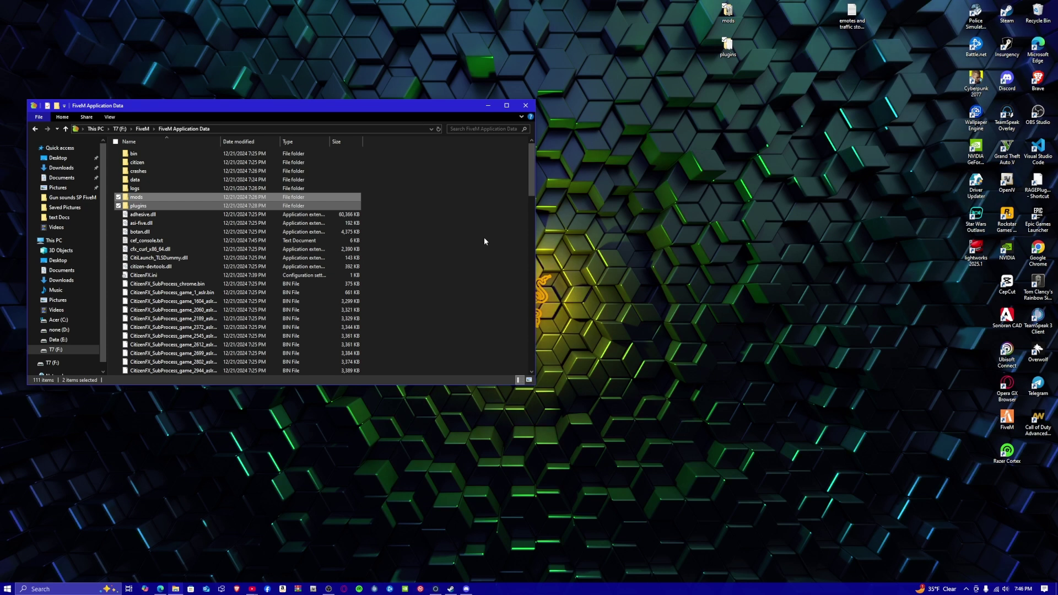
Delete the desktop mods and plugins backups and close the Explorer window.
{"action": "left_click_drag", "start_coordinate": [702, 12], "coordinate": [741, 57]}
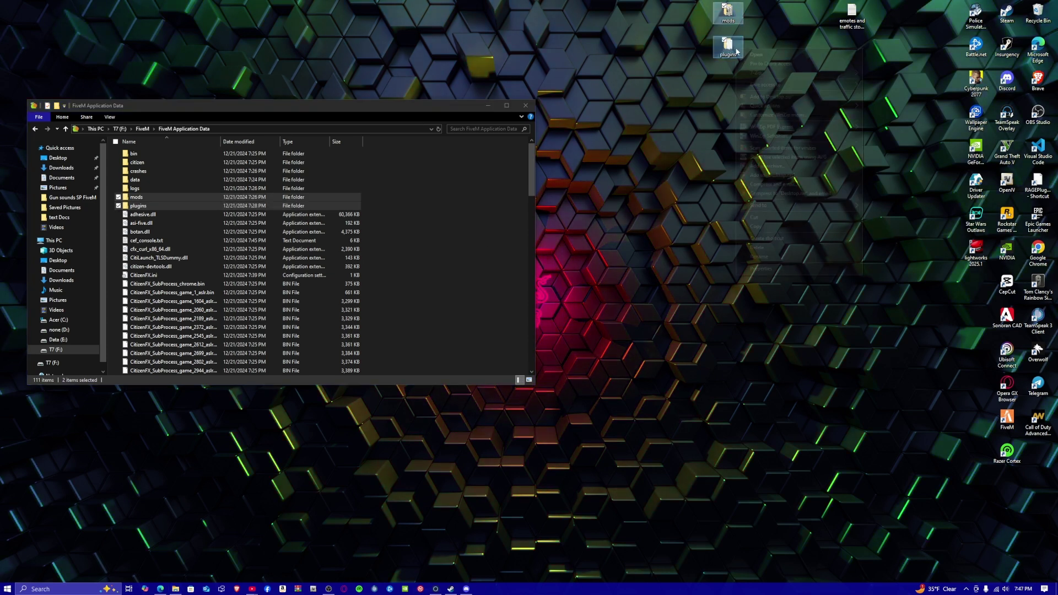
{"action": "right_click", "coordinate": [736, 49]}
{"action": "left_click", "coordinate": [758, 247]}
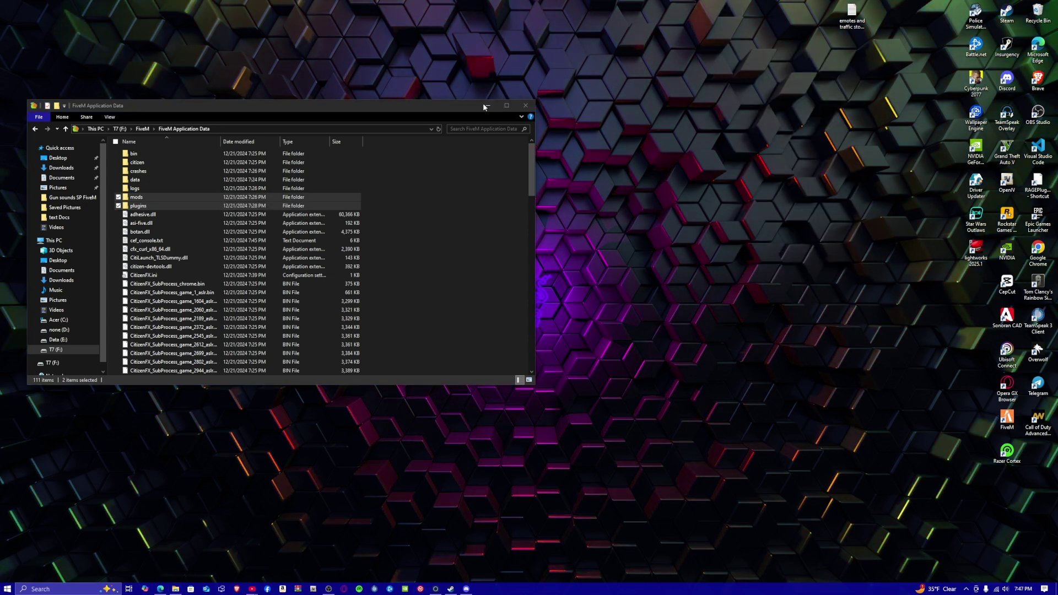
{"action": "left_click", "coordinate": [524, 107]}
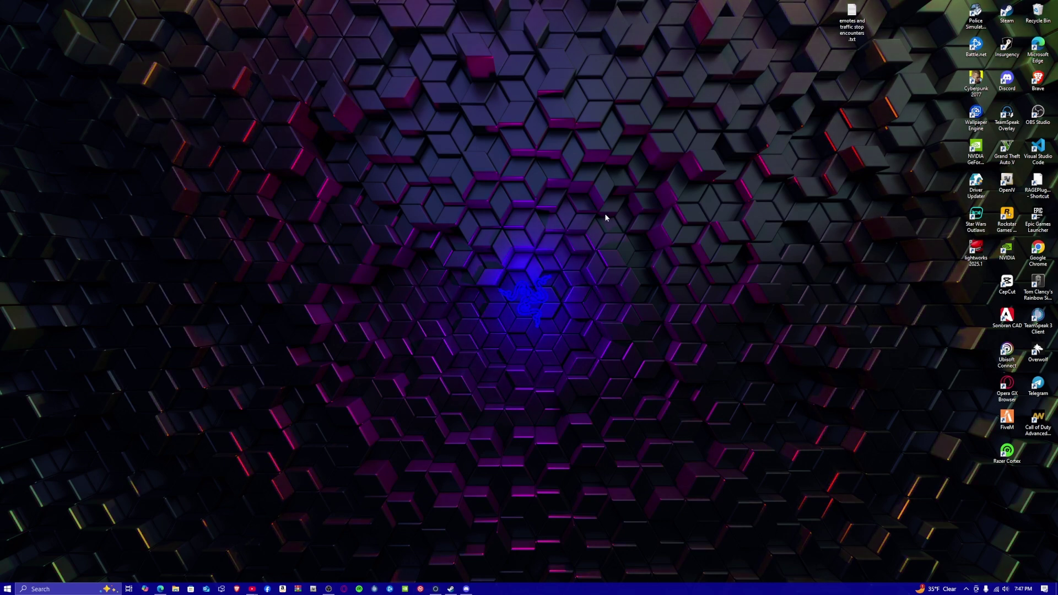
Launch Wallpaper Engine by searching 'eng' from the Start menu.
{"action": "key", "text": "super"}
{"action": "type", "text": "en"}
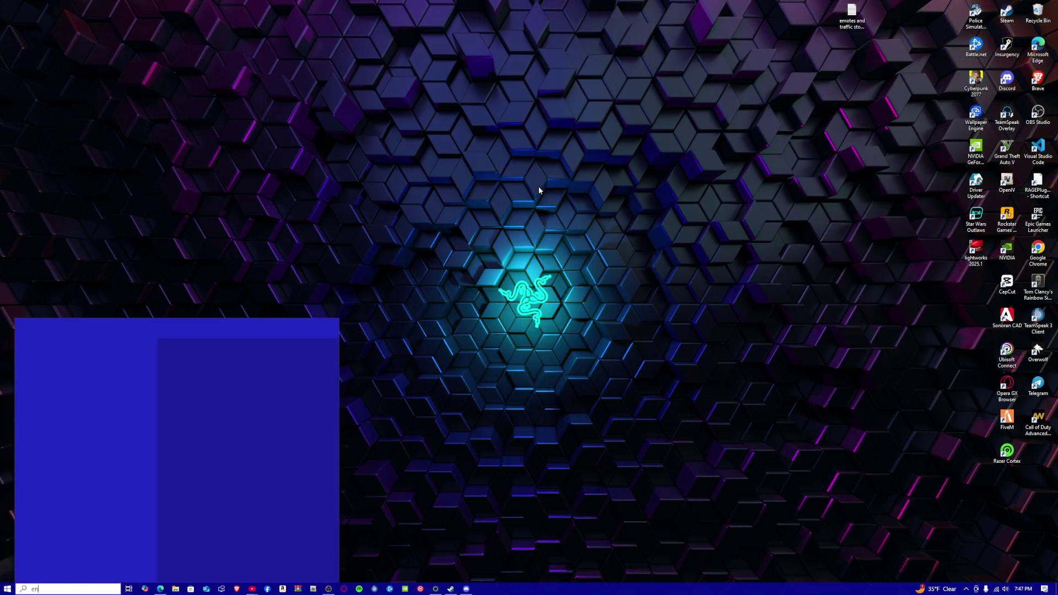
{"action": "type", "text": "g"}
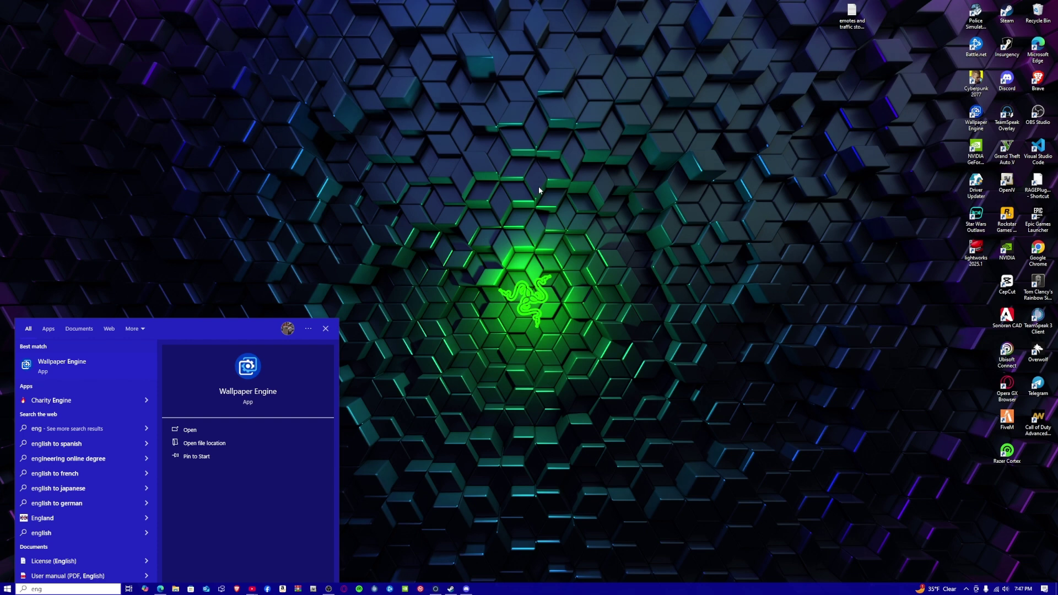
{"action": "key", "text": "Return"}
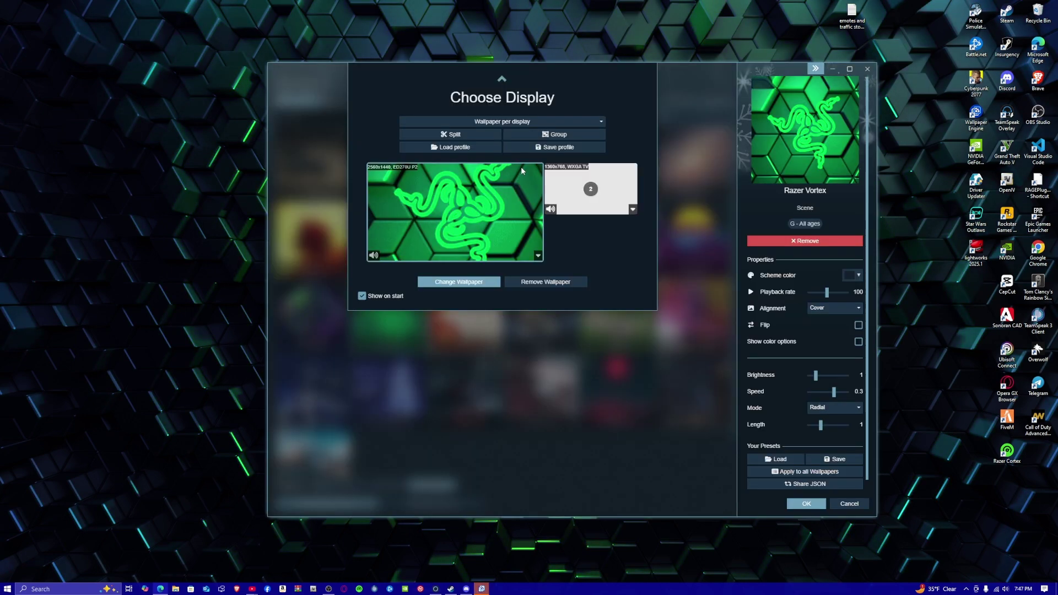
Dismiss the display chooser and close Wallpaper Engine, leaving the Razer Vortex wallpaper running.
{"action": "left_click", "coordinate": [467, 282]}
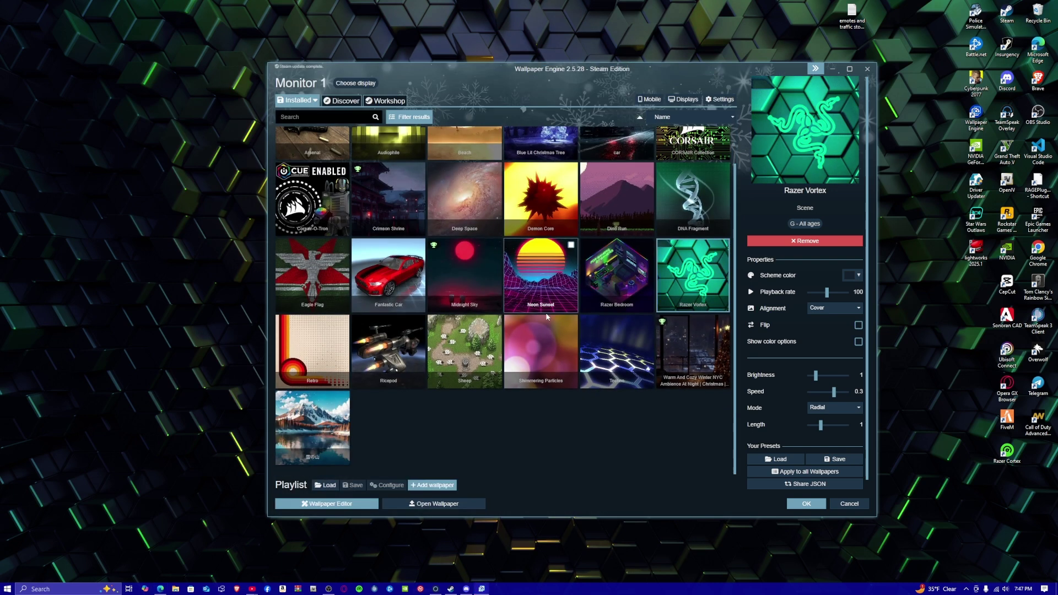
{"action": "scroll", "coordinate": [546, 313], "scroll_direction": "up", "scroll_amount": 1}
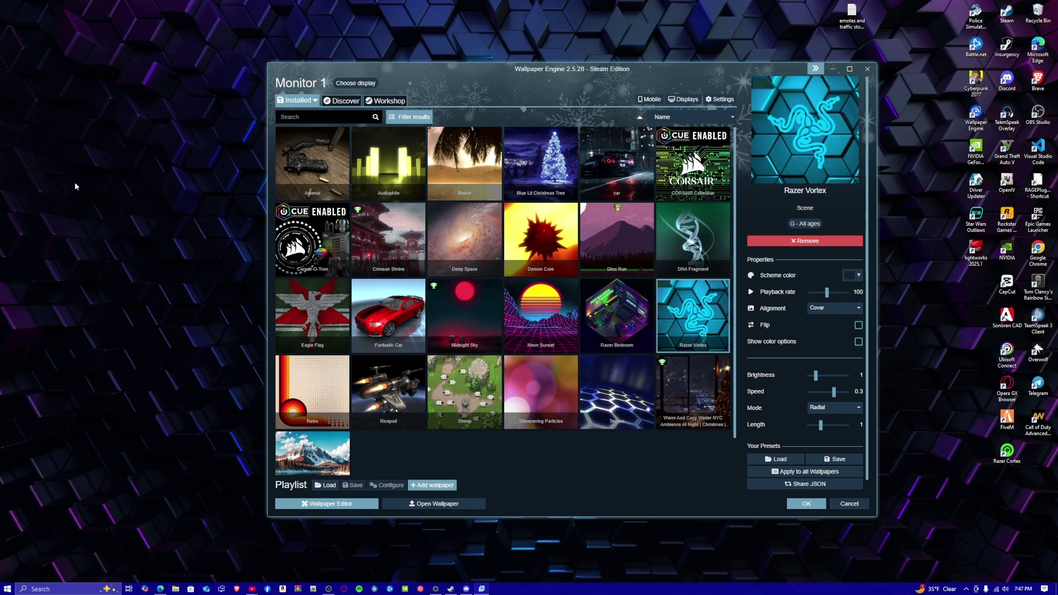
{"action": "right_click", "coordinate": [134, 140]}
{"action": "left_click", "coordinate": [108, 287]}
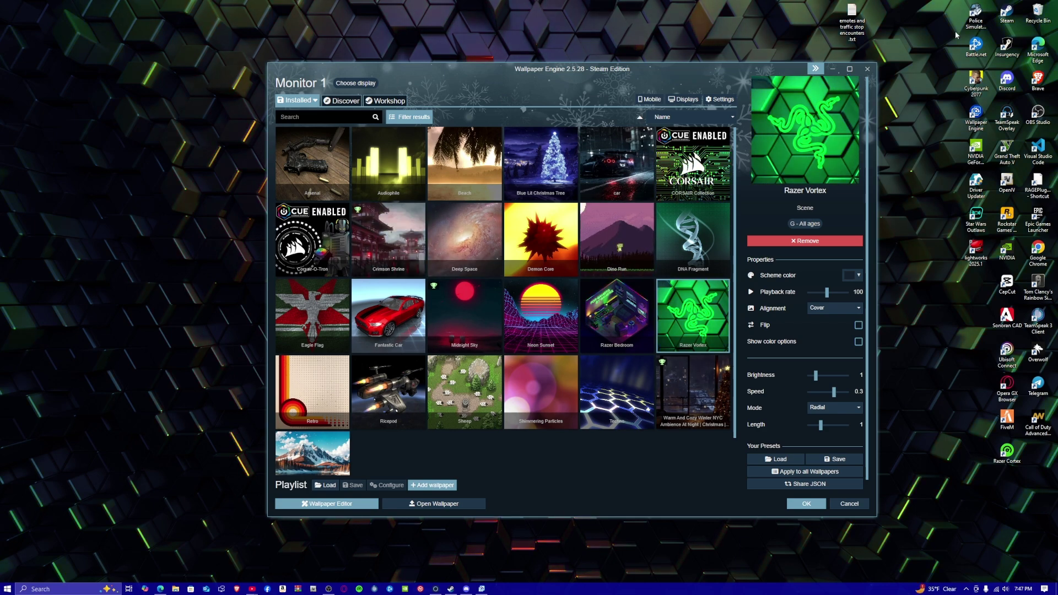
{"action": "left_click", "coordinate": [868, 69]}
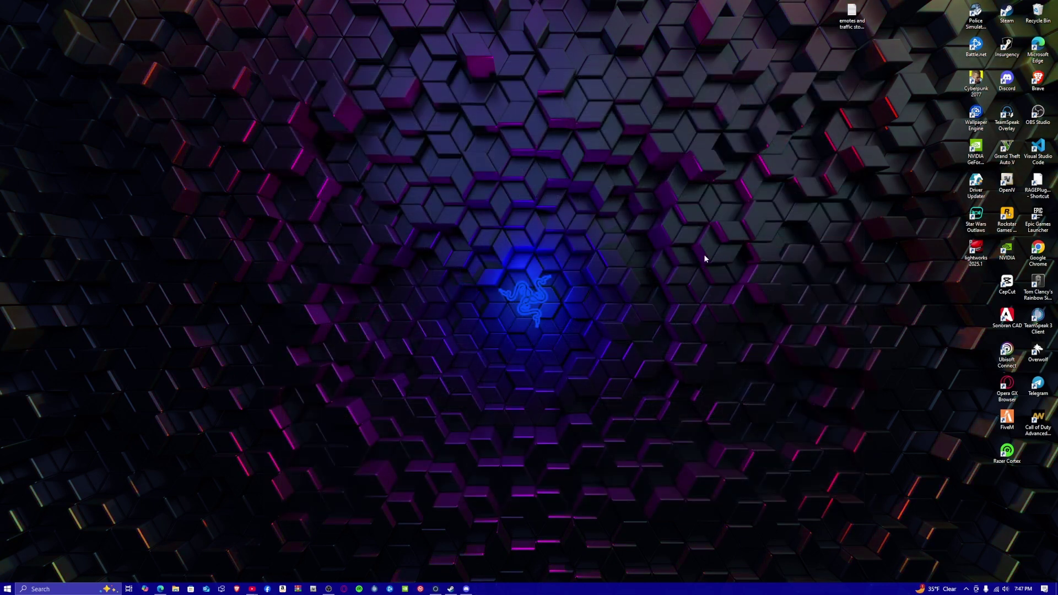